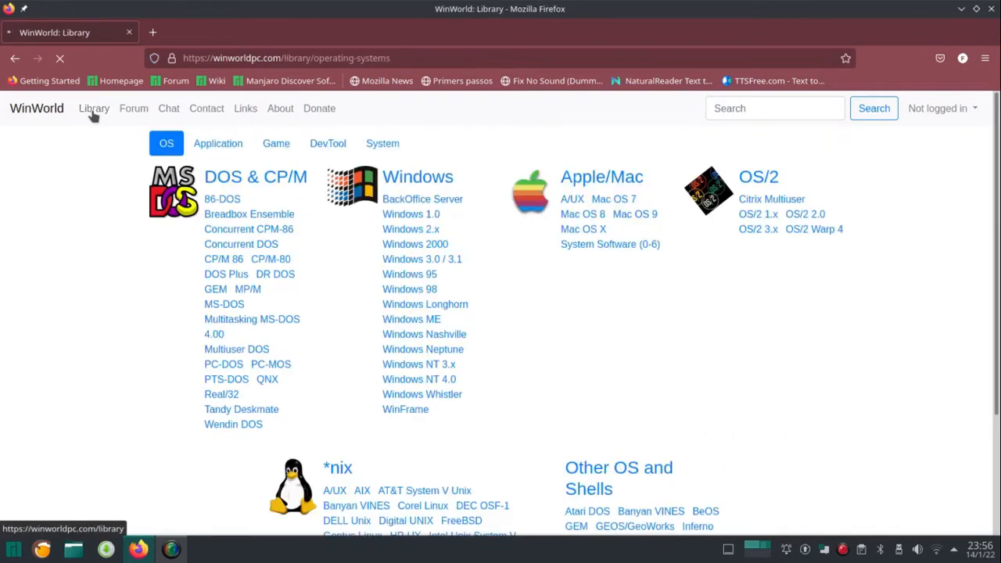
Open the Mac OS X 10.3 release page from the WinWorld library and go to its downloads.
click(582, 230)
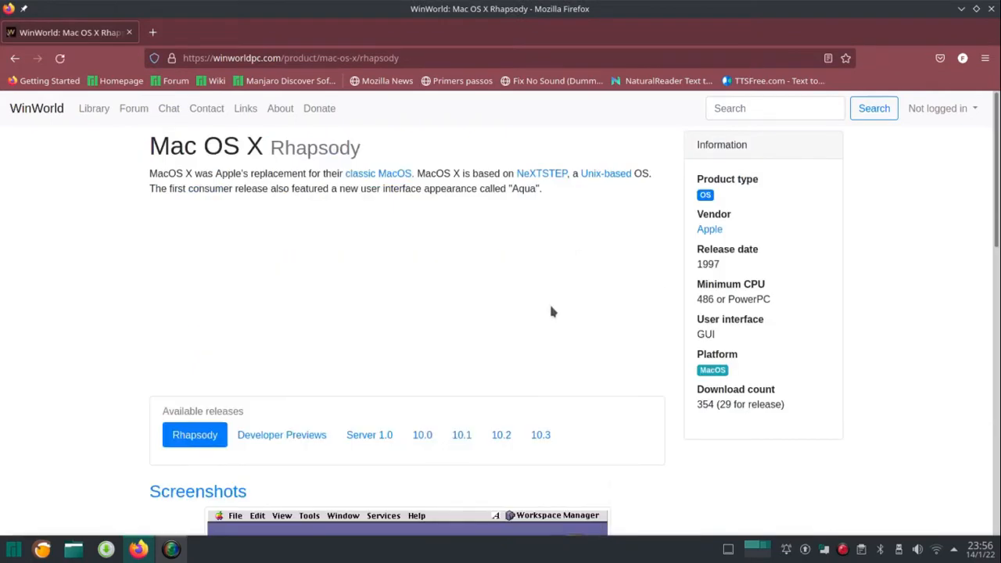
scroll(551, 313, down, 3)
click(543, 294)
scroll(540, 317, down, 7)
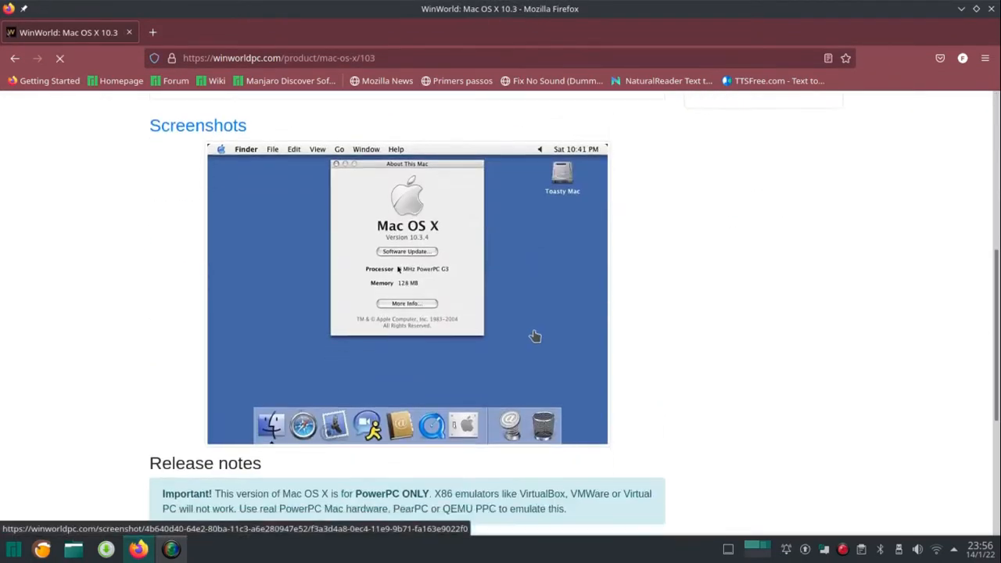
scroll(536, 336, down, 5)
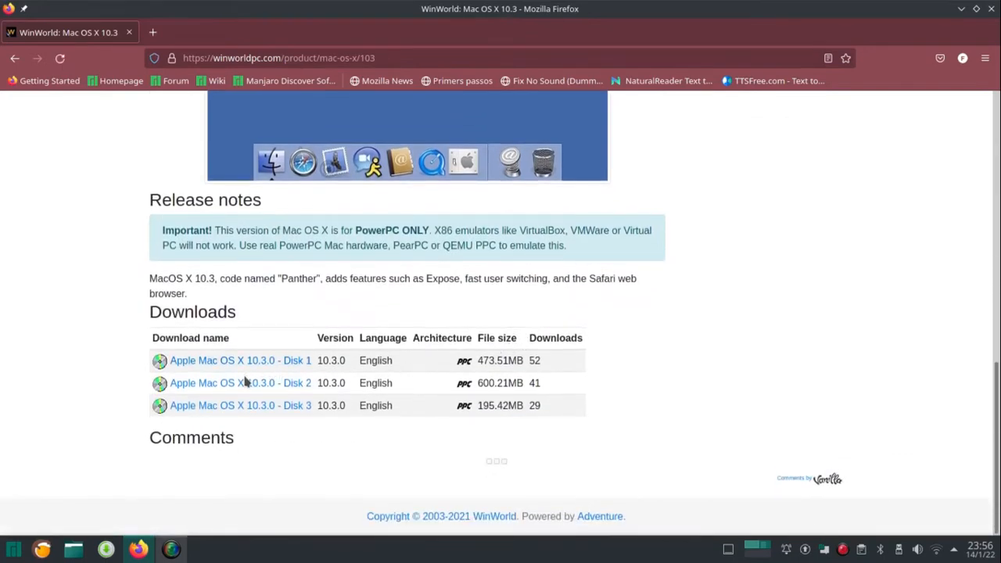
Start saving Apple Mac OS X 10.3.0 - Disk 1 from the Server 1 mirror, and cancel the running download.
click(263, 364)
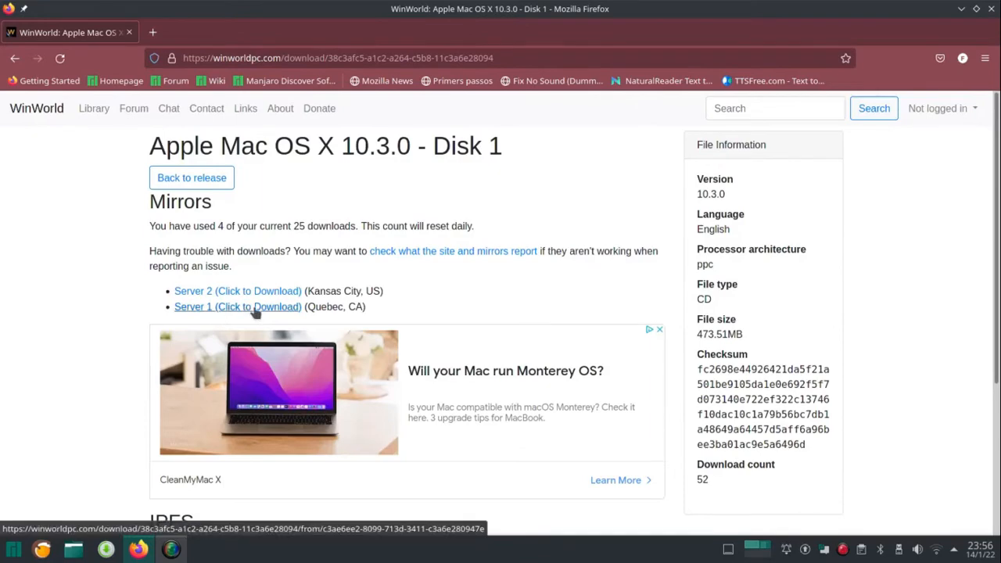
click(233, 310)
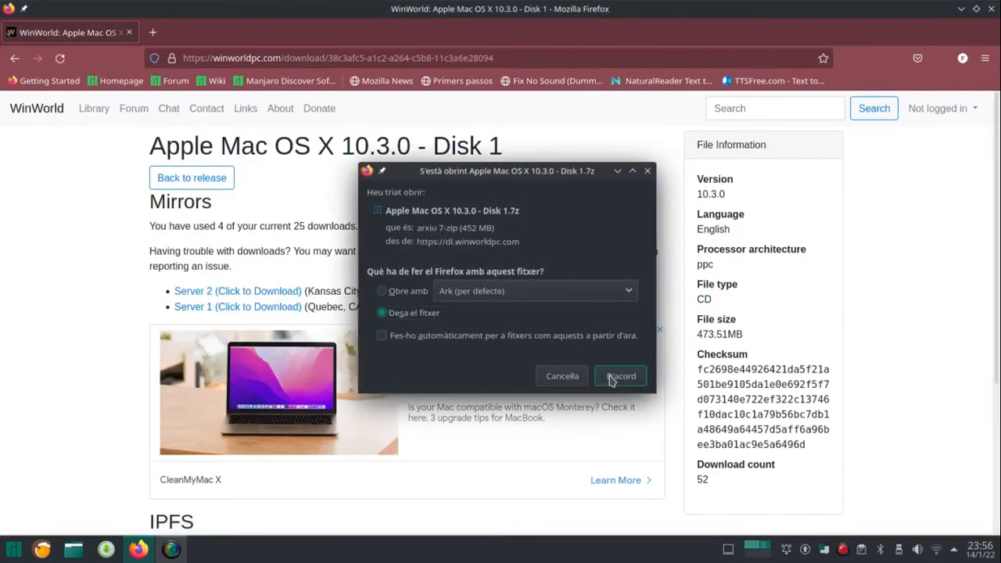
click(620, 374)
click(940, 58)
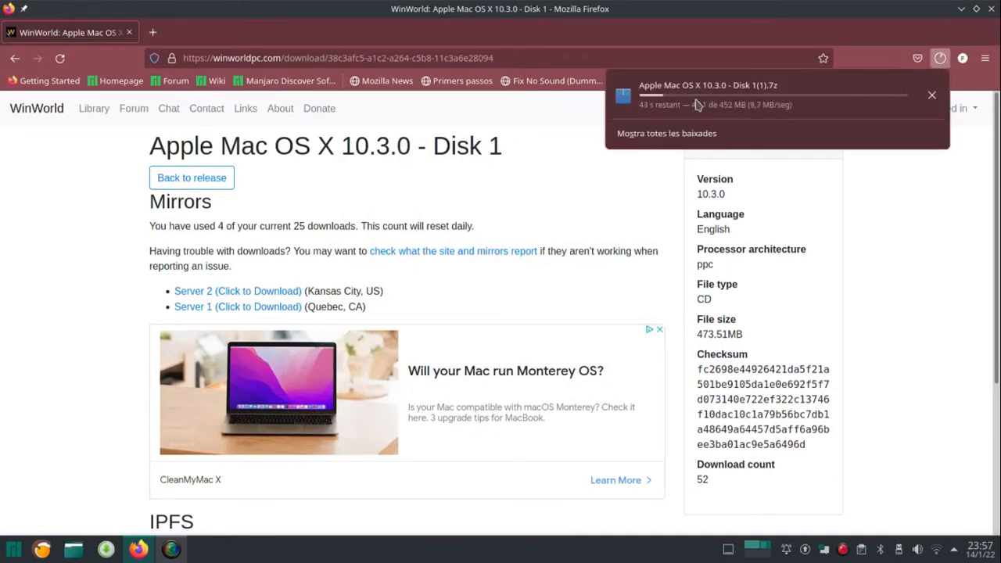
click(932, 96)
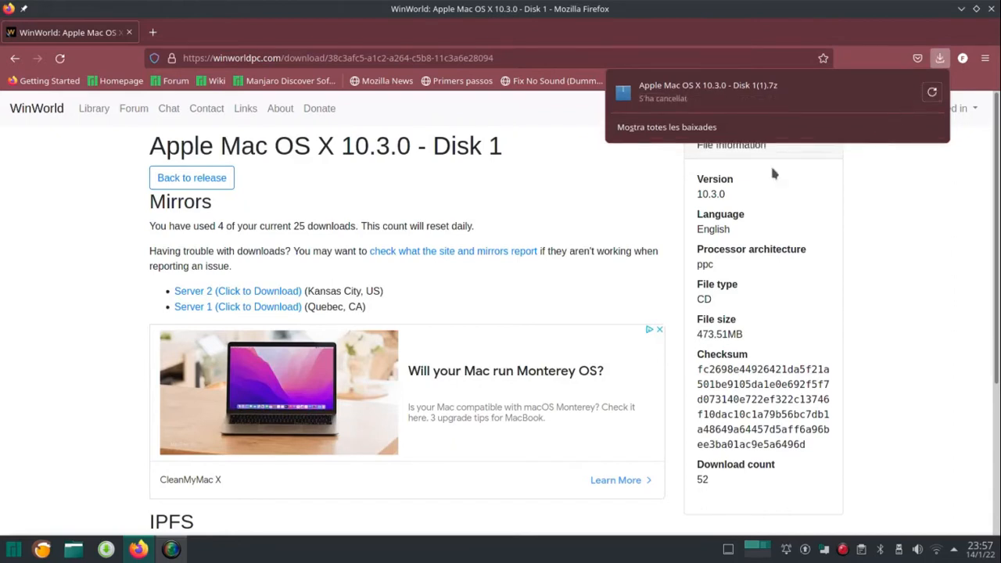
Switch to the Dolphin file manager and extract Apple Mac OS X 10.3.0 - Disk 3.7z from Baixades into SoftwareAntic/MacOS/10.3.
click(82, 550)
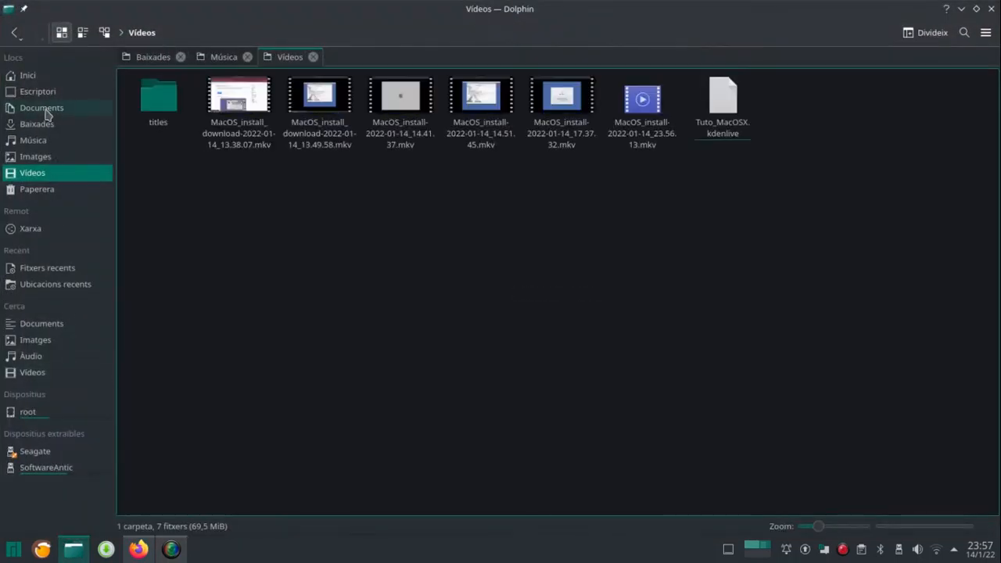
click(35, 125)
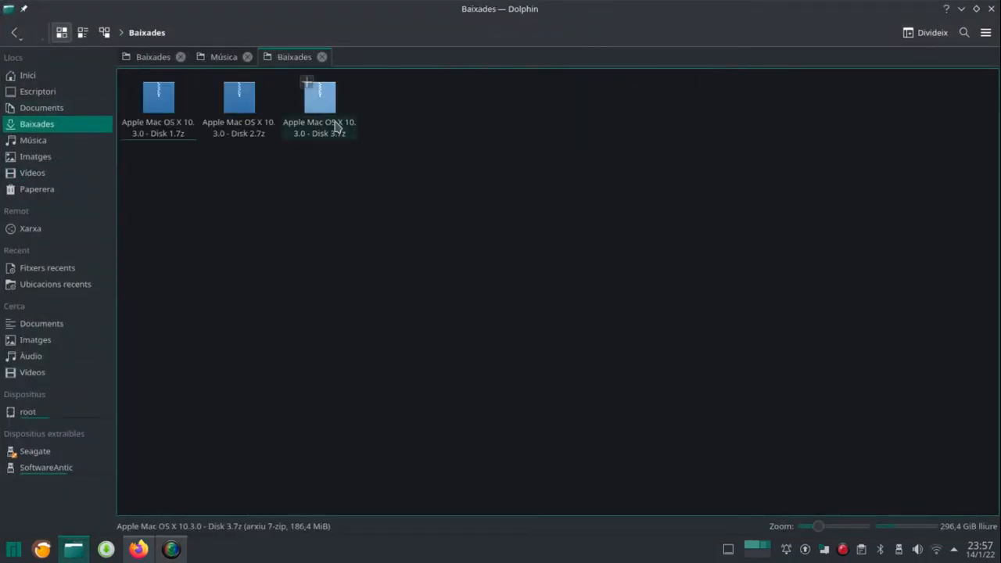
right_click(335, 125)
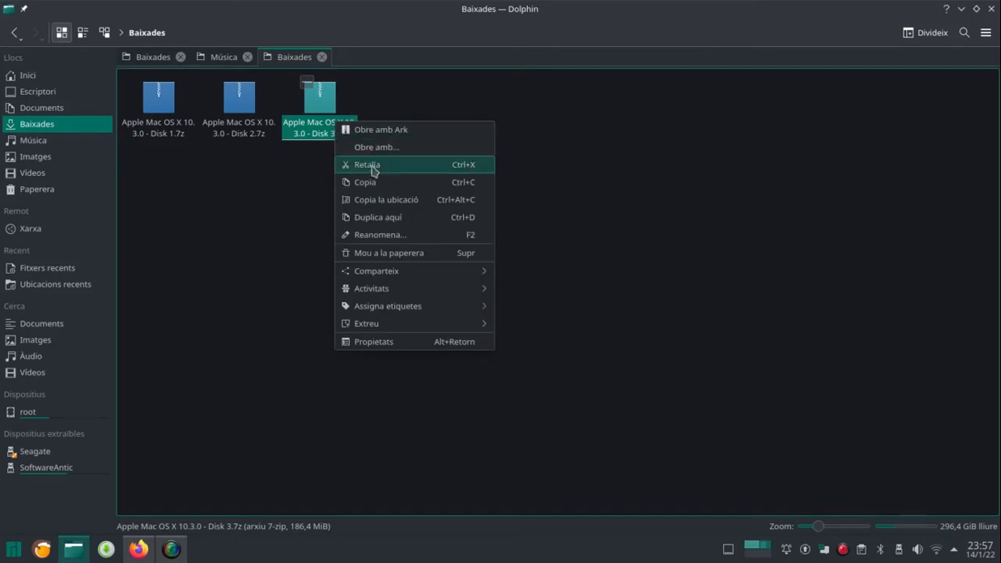
click(525, 344)
scroll(208, 371, down, 3)
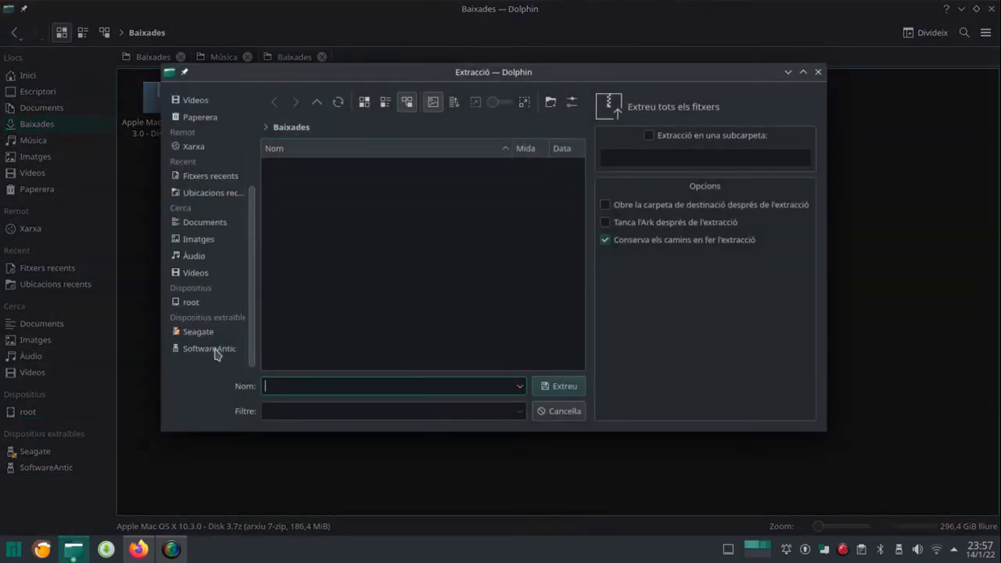
click(215, 348)
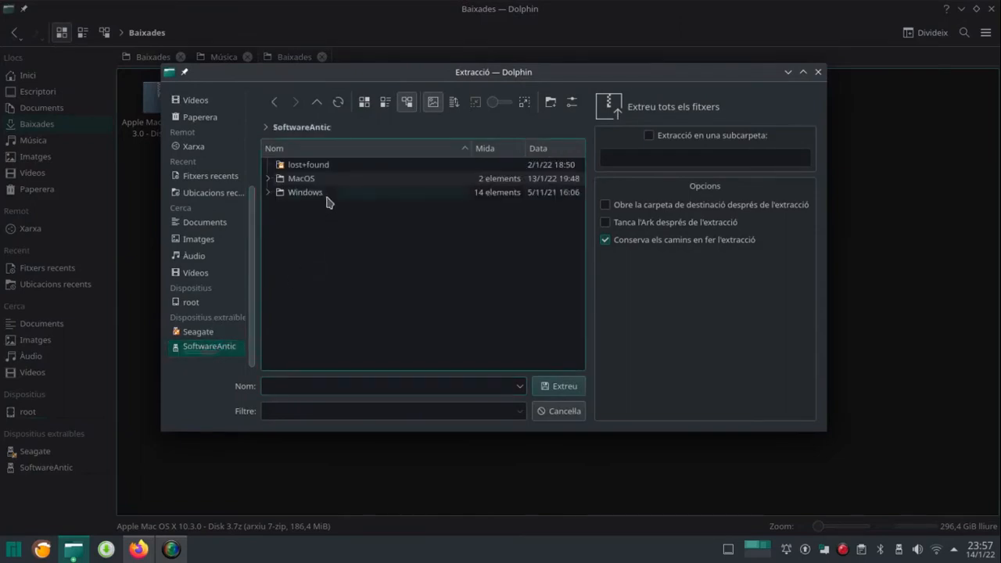
double_click(309, 182)
double_click(309, 182)
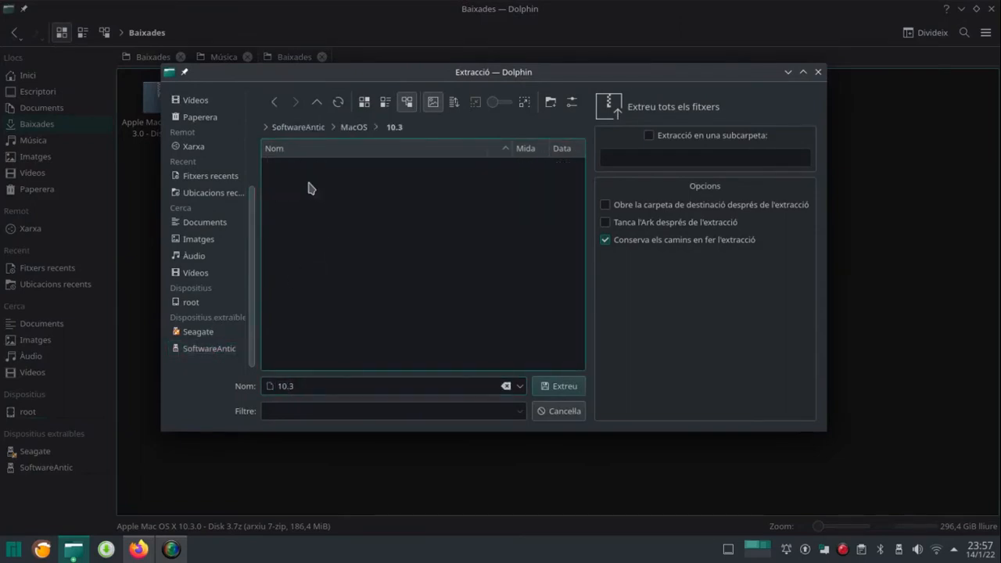
right_click(310, 187)
click(547, 384)
click(553, 384)
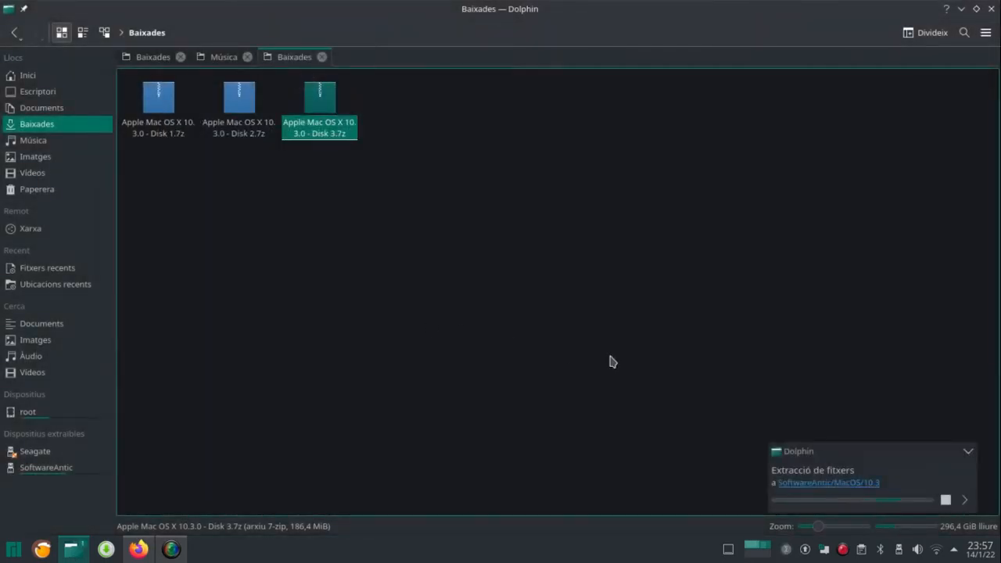
Delete winworldpc.com.txt from the MacOS/10.3 folder on the SoftwareAntic drive.
click(73, 470)
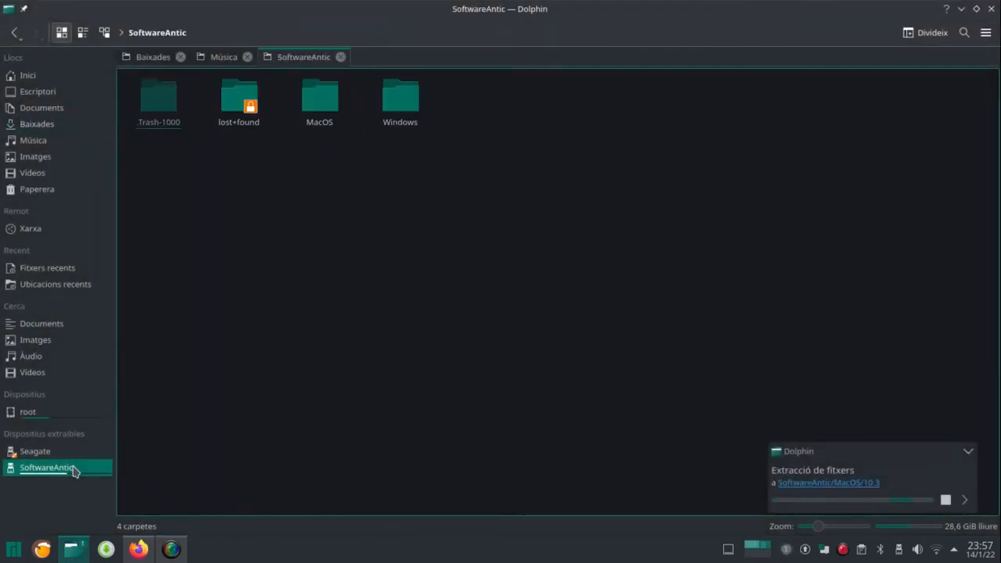
double_click(321, 100)
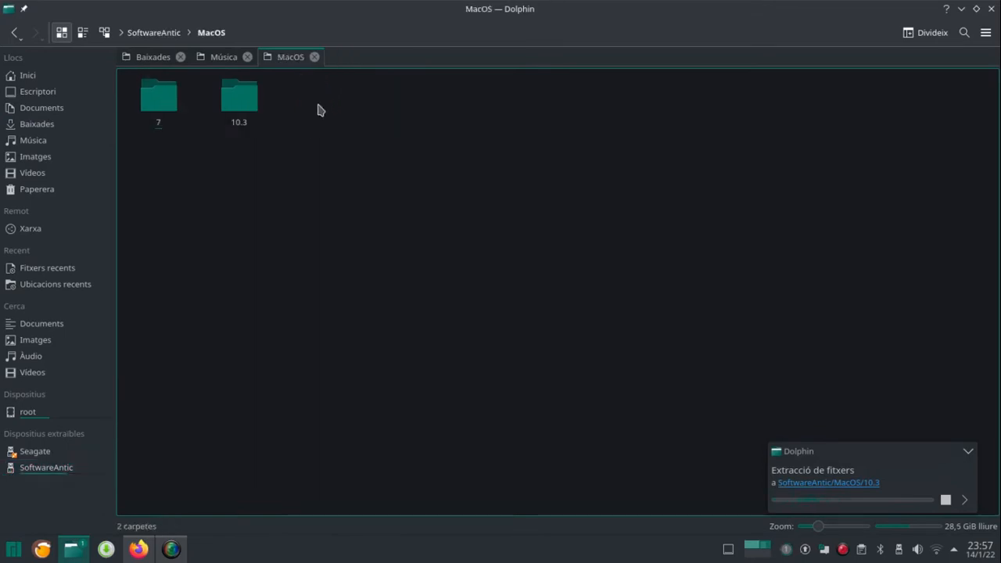
double_click(241, 118)
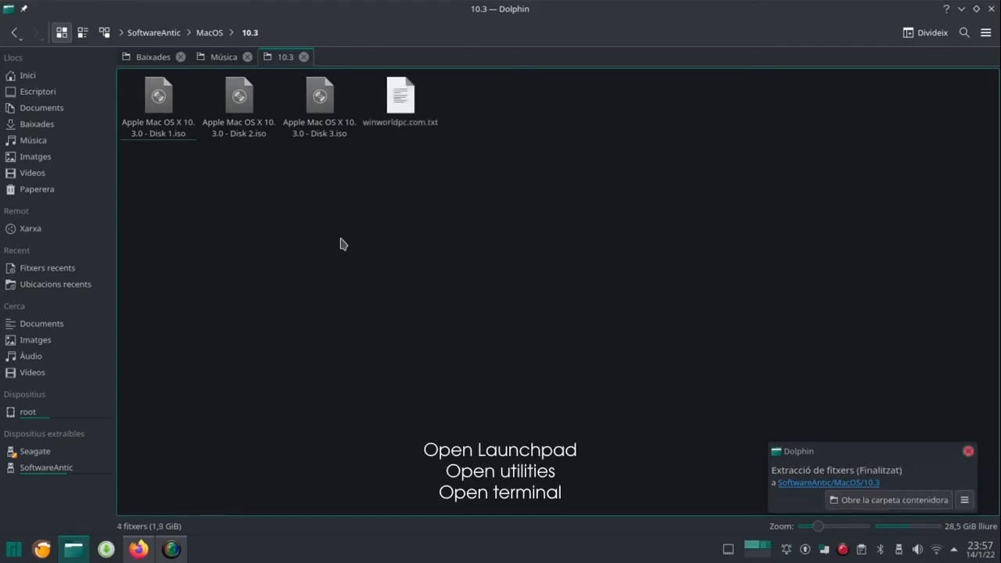
click(405, 121)
key(Delete)
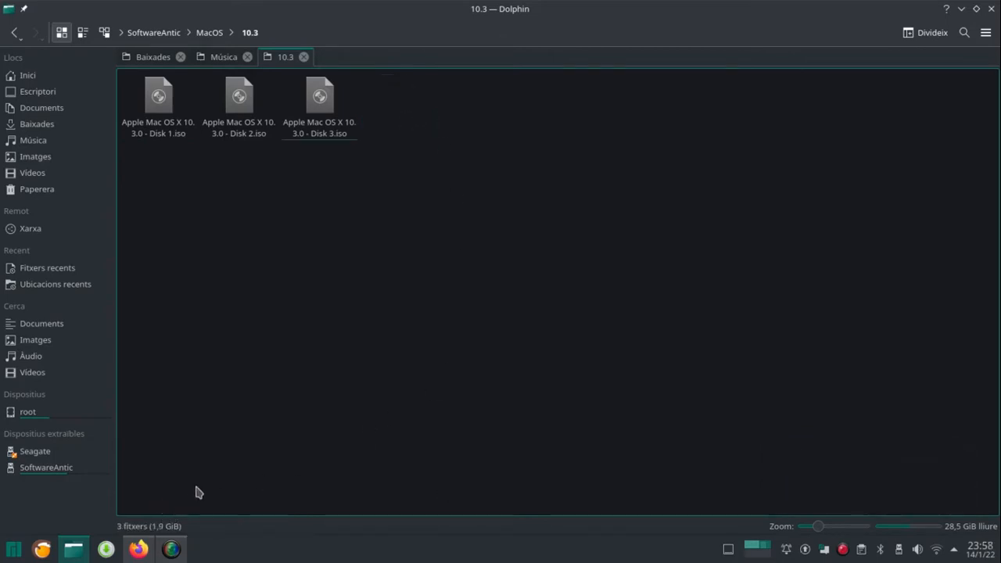
Open the Konsole terminal and list the home folder's contents with both dir and ls.
click(14, 550)
click(366, 275)
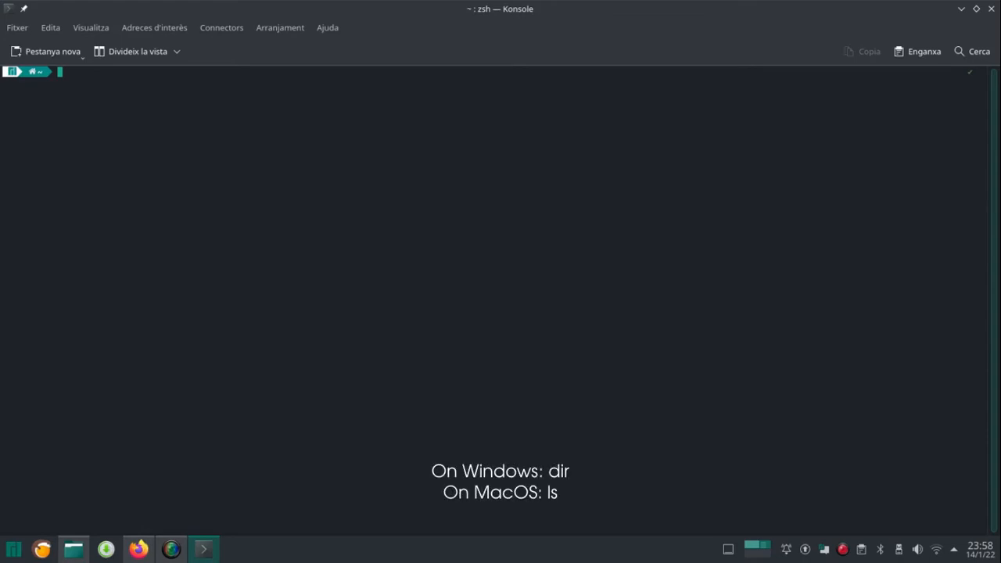
text(dir)
key(Return)
text(ls)
key(Return)
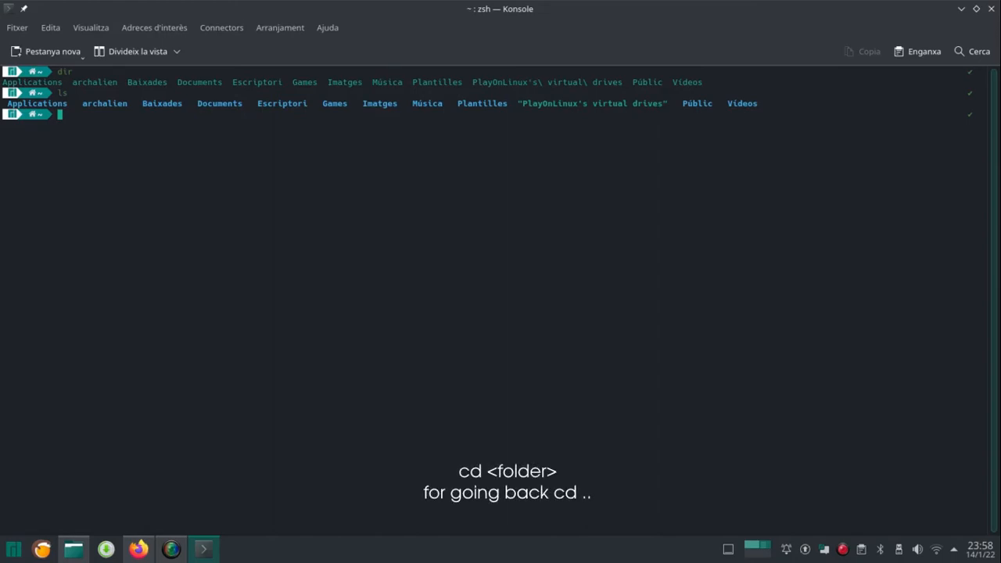
Change to the Documents folder in the terminal and list its contents.
text(cd)
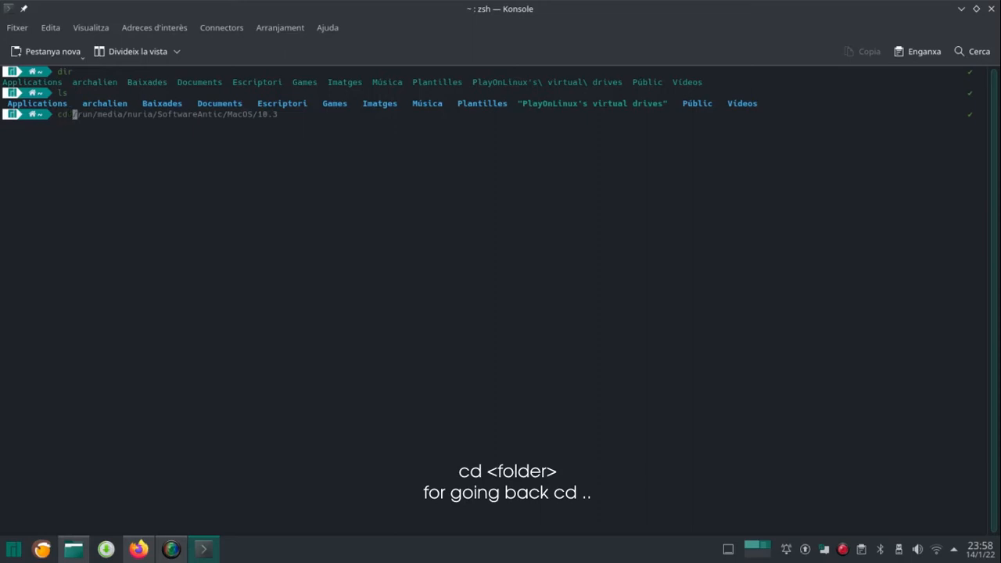
text( D)
key(Right)
key(Return)
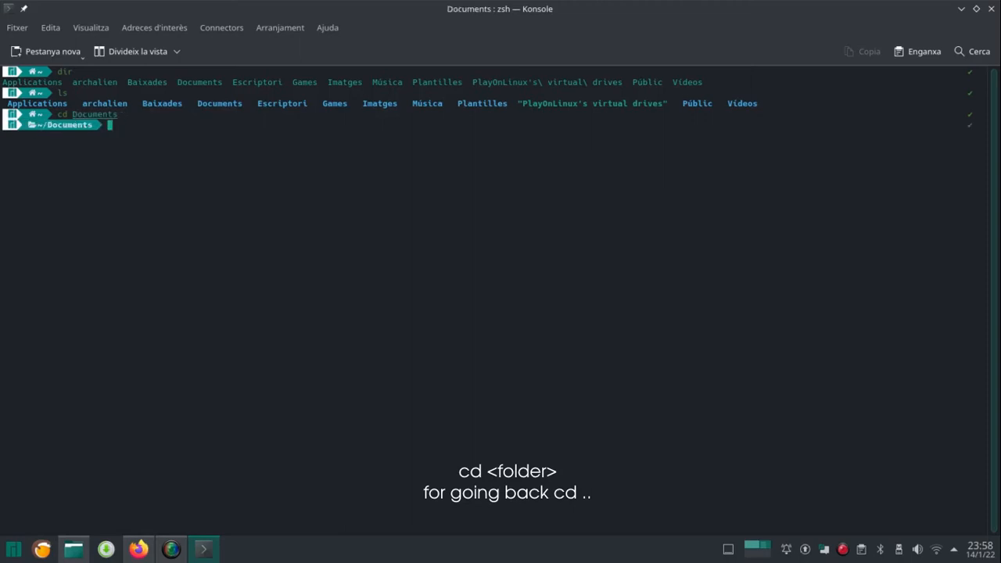
text(ls)
key(Return)
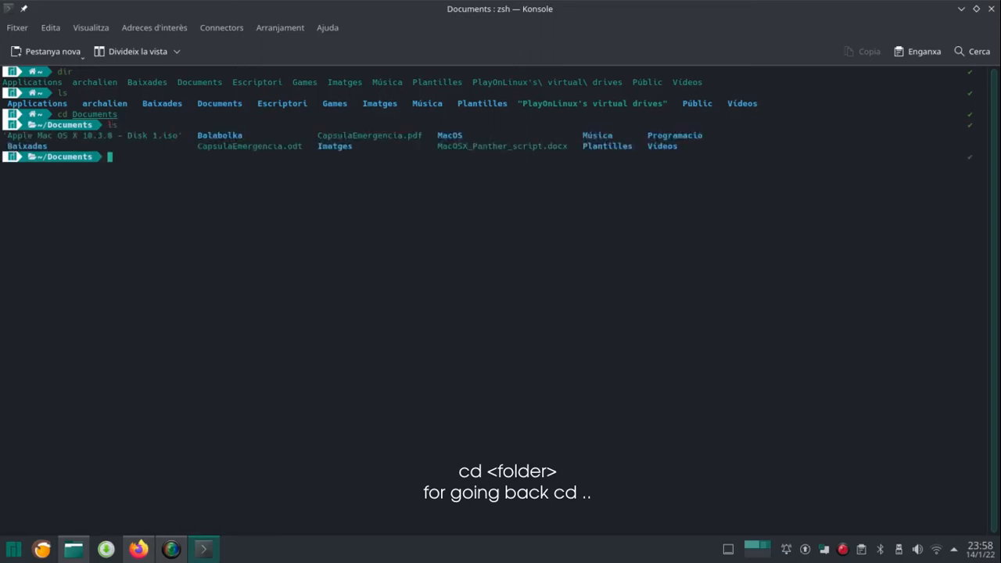
Change to the SoftwareAntic drive's MacOS/10.3 folder in the terminal and list its files.
text(cd)
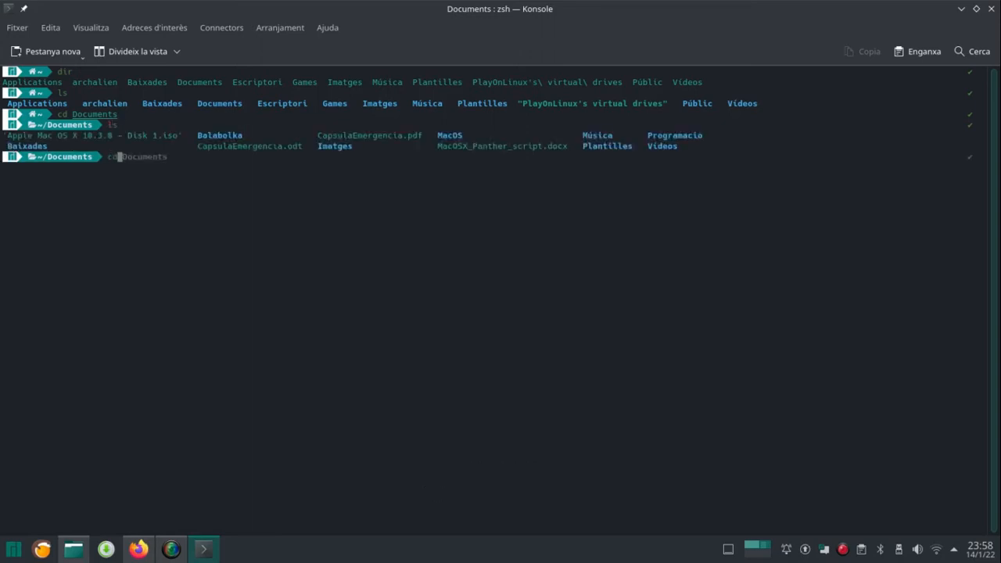
text( /ru)
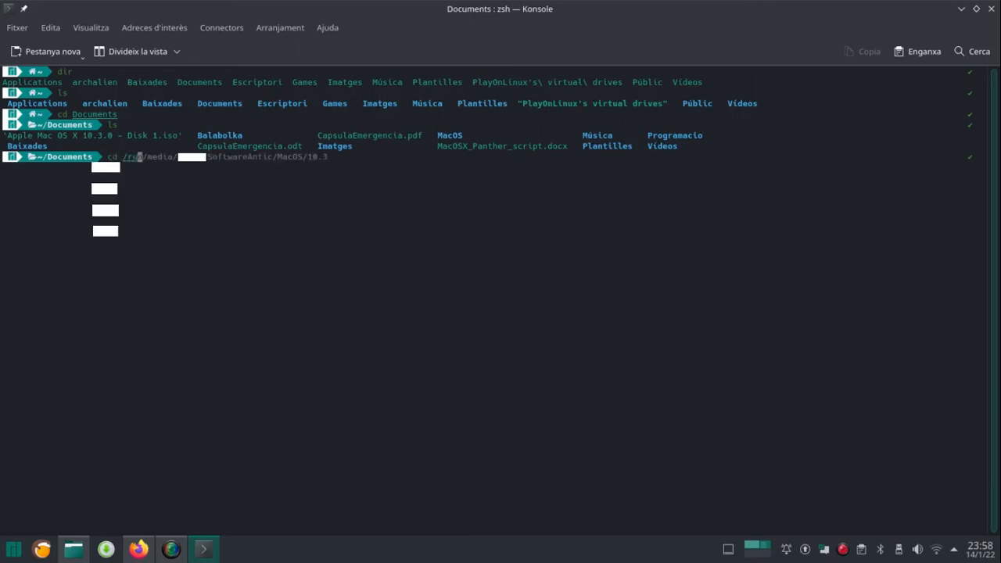
key(Right)
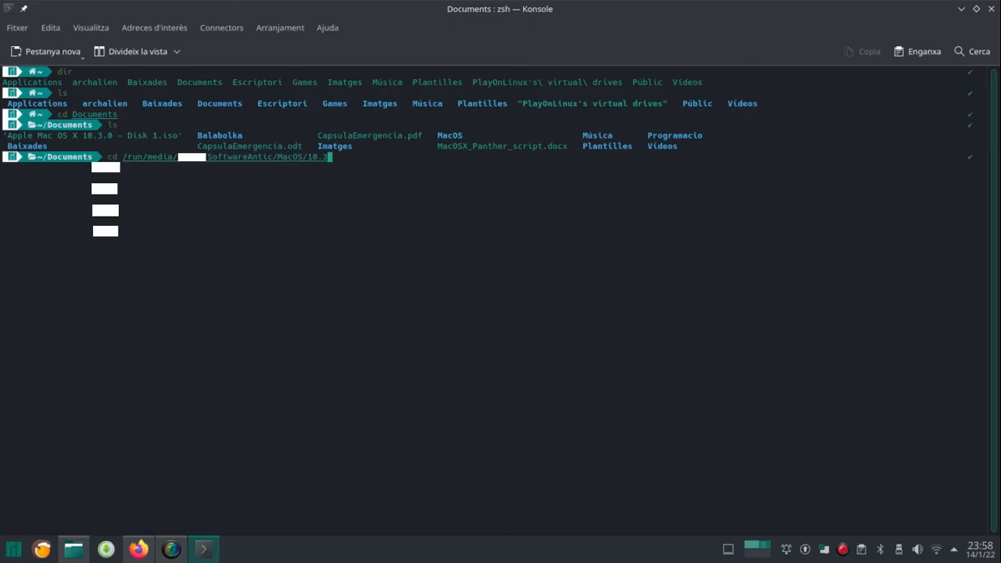
key(Return)
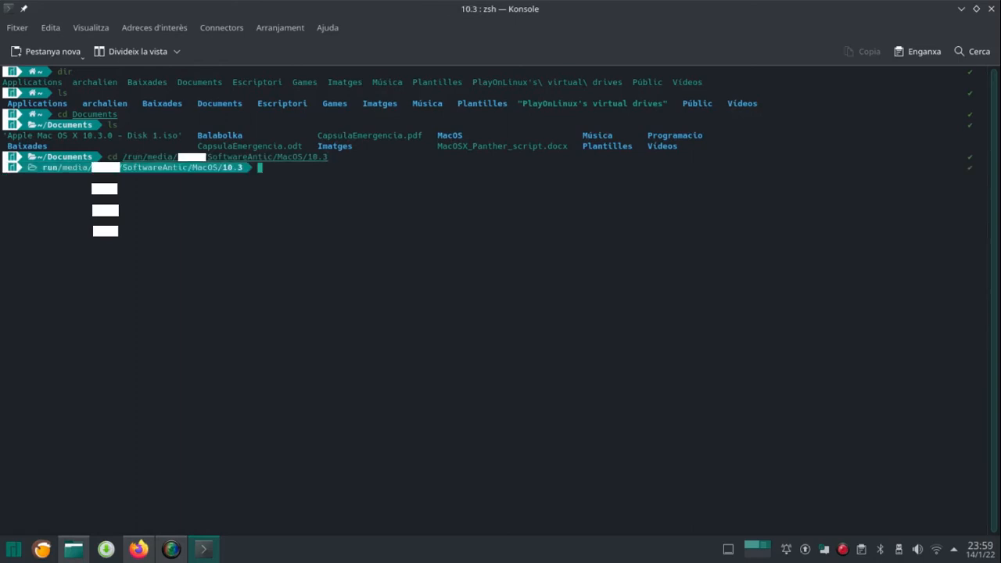
text(ls)
key(Return)
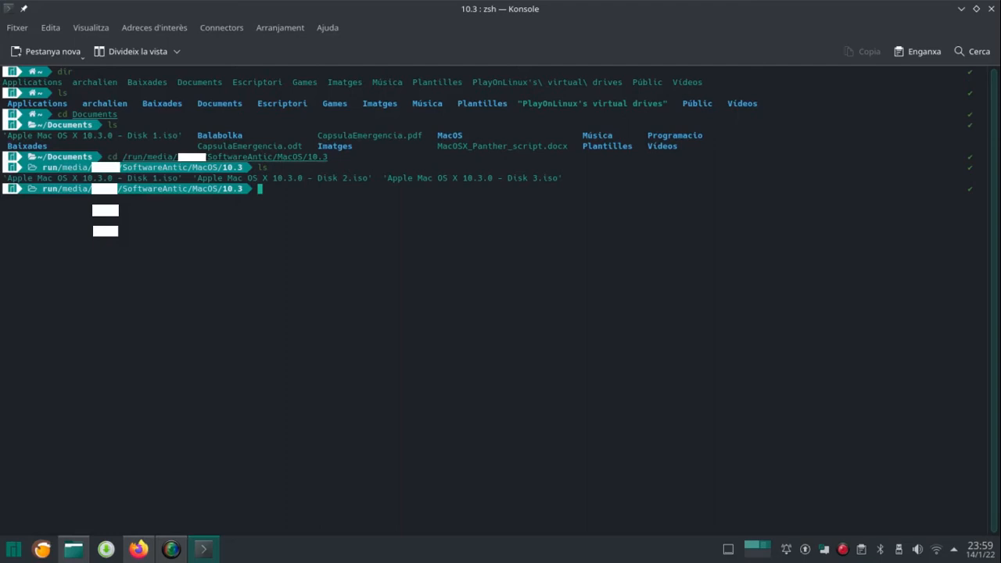
Create a 10G qcow2 disk image named macX10-3_hdd.img with qemu-img, and check for it in the folder listing.
text(qemu-im)
key(Right)
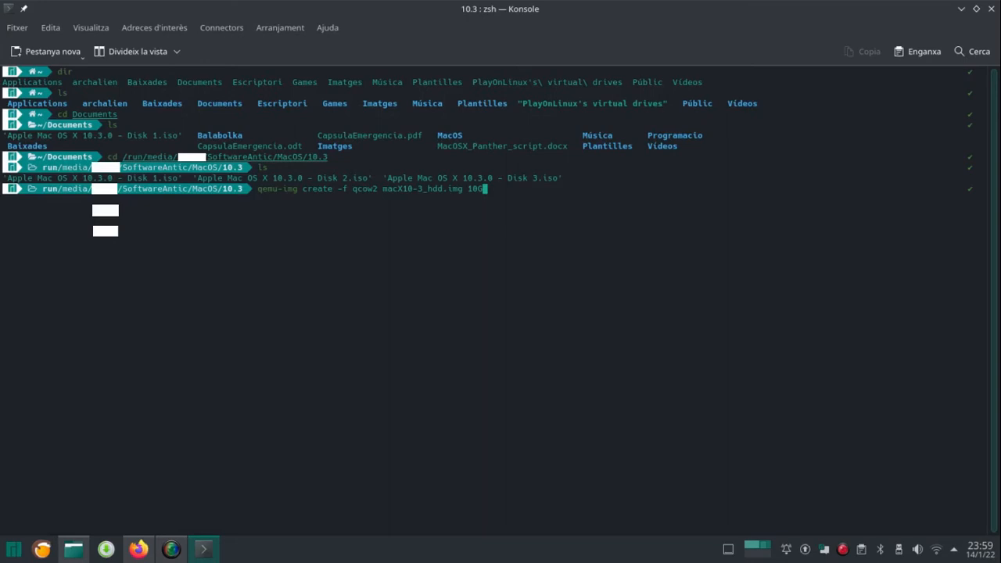
key(Return)
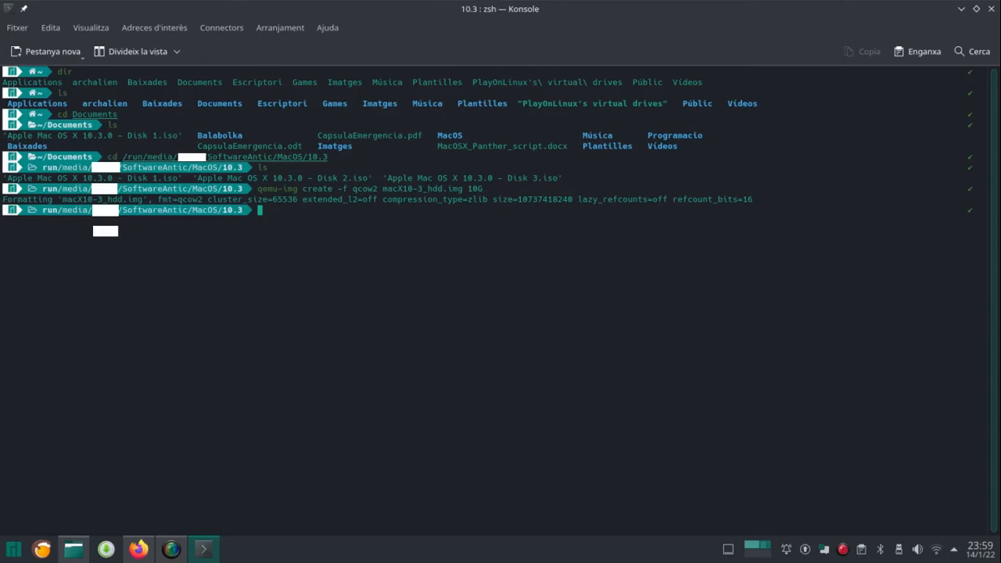
text(ls)
key(Return)
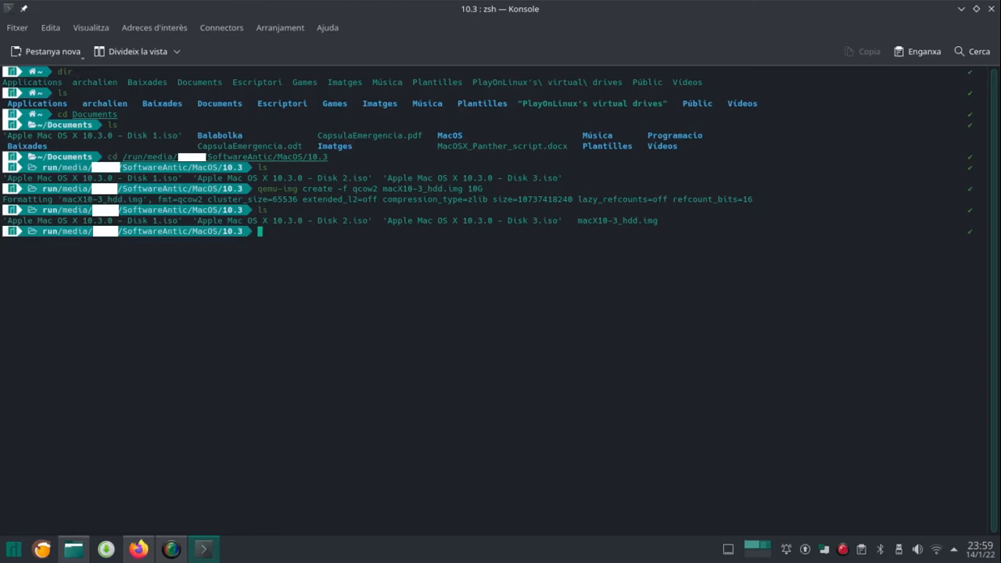
double_click(601, 220)
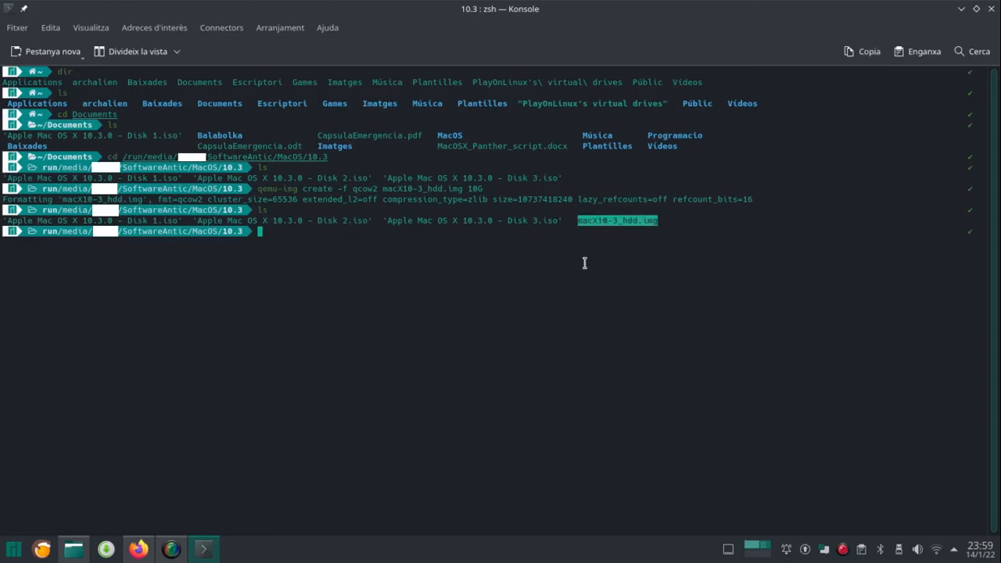
click(579, 249)
Run qemu-system-ppc with -L pc-bios -boot d -M mac99 -m 512 -hda macX10-3_hdd.img -cdrom Apple Mac OS X 10.3.0 - Disk 1.iso, and maximize its window.
text(qemu)
key(BackSpace)
text(-s)
key(Right)
key(Left)
key(Left)
key(Left)
key(Left)
key(Left)
key(Left)
key(Left)
key(Left)
key(Left)
key(Left)
key(Left)
key(Left)
key(Left)
key(Left)
key(Left)
key(Left)
key(Left)
key(Left)
key(Left)
key(Left)
key(ctrl+Left)
key(ctrl+Left)
key(ctrl+Left)
key(ctrl+Left)
key(Left)
key(Left)
key(Left)
key(Left)
key(Left)
key(Left)
key(Left)
key(Left)
key(Left)
key(Left)
key(Left)
key(Left)
key(Left)
key(Left)
key(Left)
key(Left)
key(Left)
key(Left)
key(Left)
key(Left)
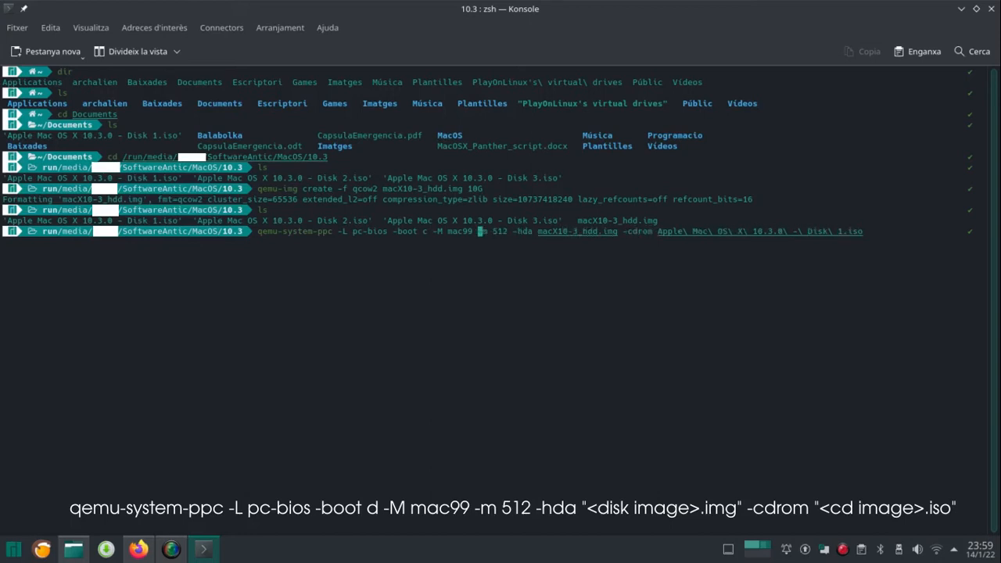
key(BackSpace)
text(d)
key(Right)
key(Right)
key(Right)
key(Right)
key(Right)
key(Right)
key(Right)
key(Right)
key(Right)
key(Right)
key(Right)
key(Right)
key(Right)
key(Right)
key(Right)
key(Right)
key(Right)
key(Right)
key(Right)
key(Right)
key(Right)
key(Right)
key(Right)
key(Right)
key(Right)
key(Right)
key(Right)
key(Right)
key(Right)
key(Right)
key(Right)
key(Right)
key(Right)
key(Right)
key(Right)
key(Right)
key(Right)
key(Right)
key(Right)
key(Right)
key(Right)
key(Right)
key(Right)
key(Right)
key(Right)
key(Right)
key(Right)
key(Right)
key(Right)
key(Right)
key(Right)
key(Return)
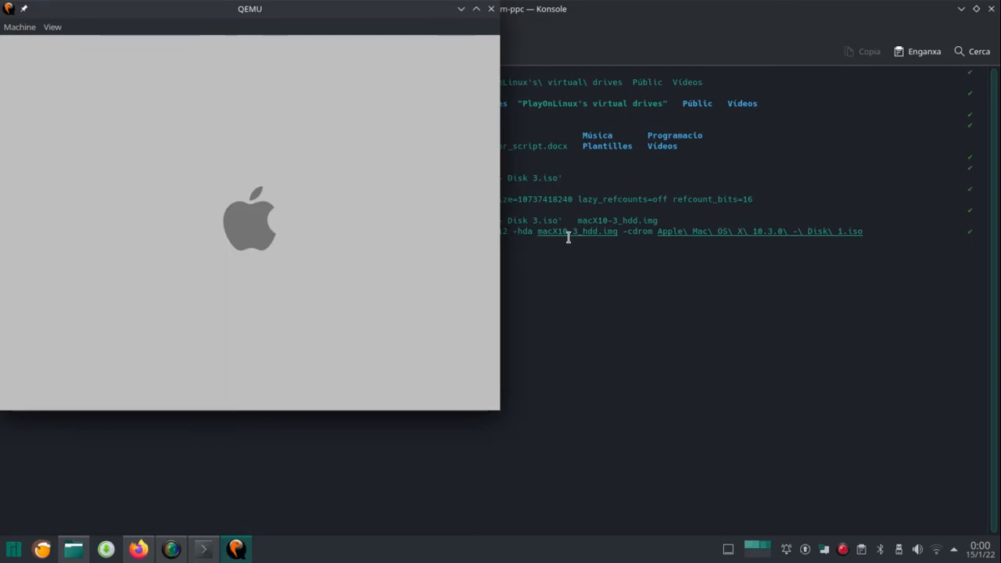
click(476, 8)
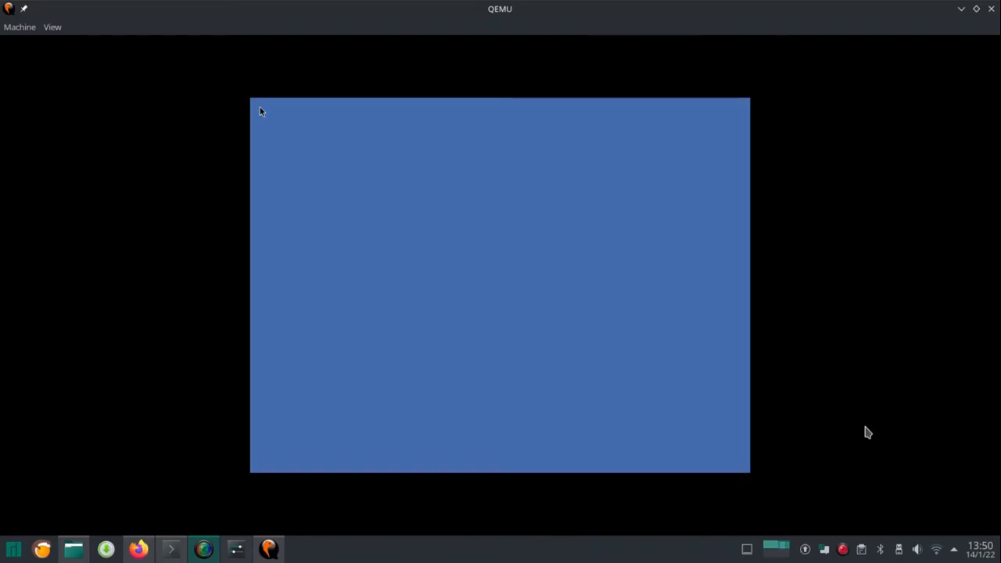
Choose English as the installer's main language and open Disk Utility from the Mac OS X installer.
click(867, 433)
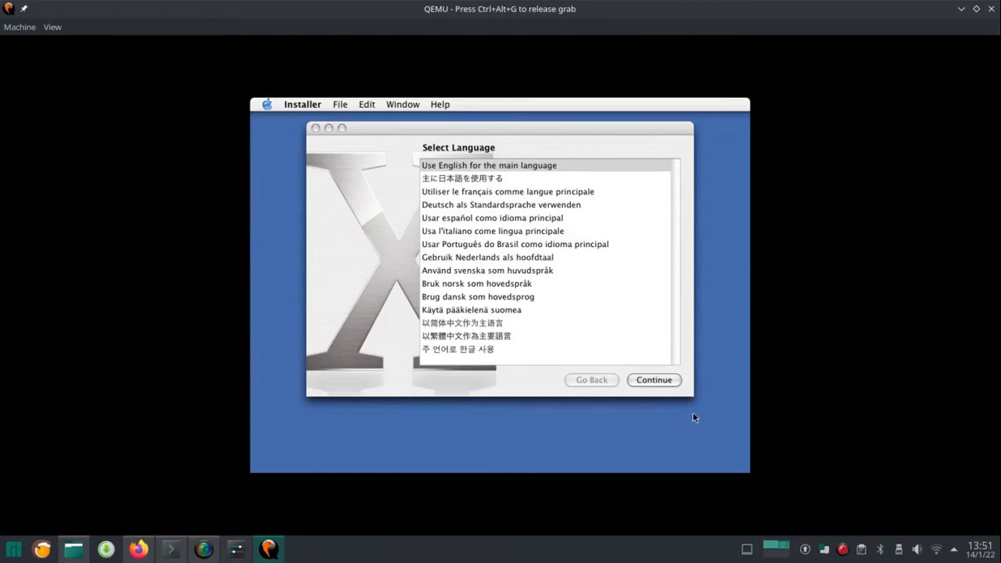
click(670, 381)
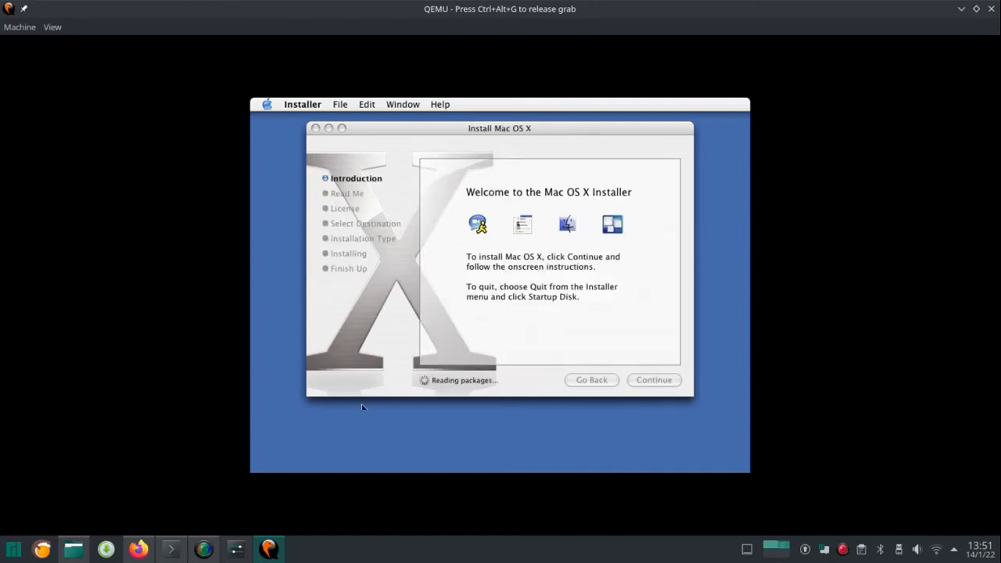
click(300, 108)
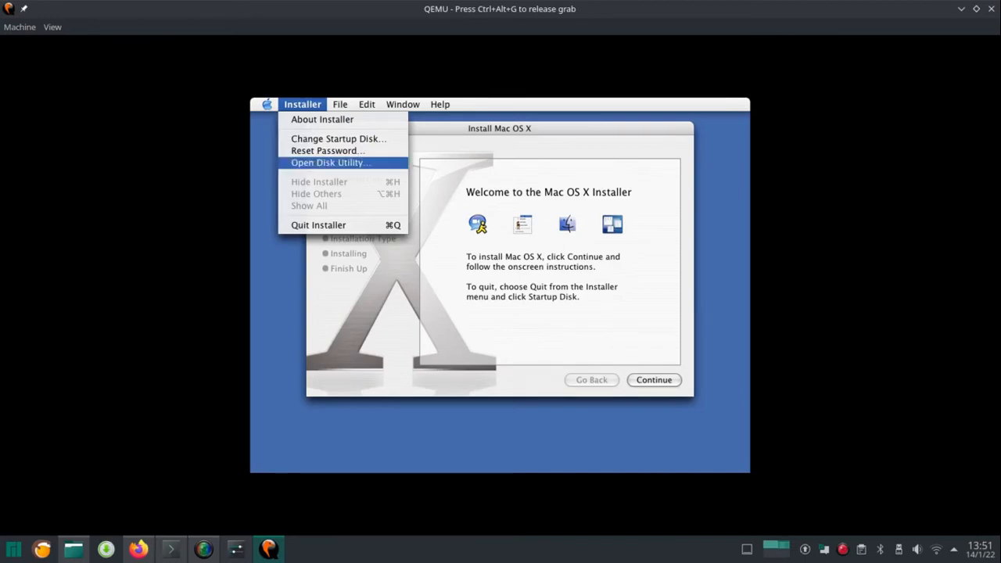
click(316, 162)
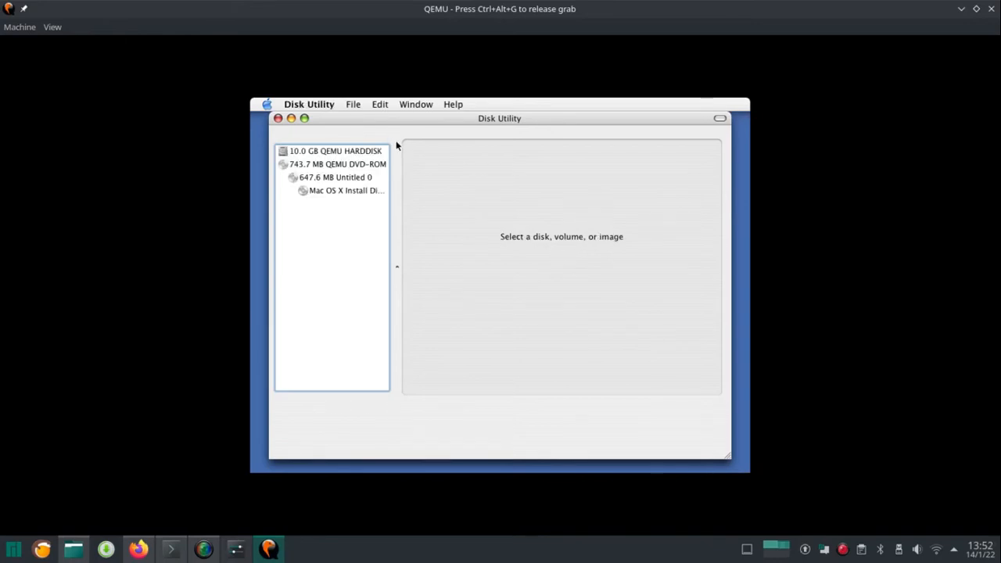
Erase the 10.0 GB QEMU HARDDISK as Mac OS Extended (Journaled) with the Mac OS 9 disk driver.
click(327, 157)
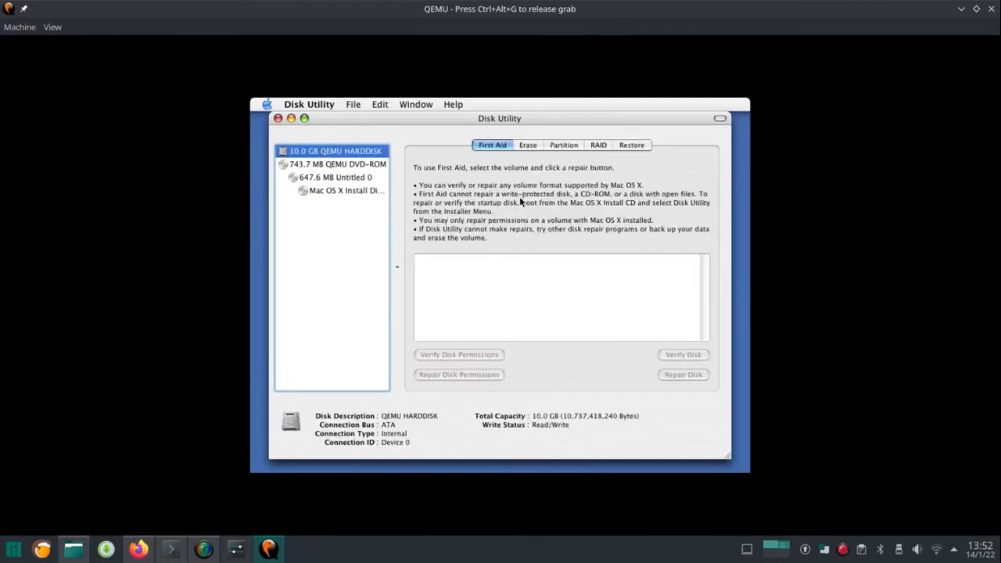
click(524, 145)
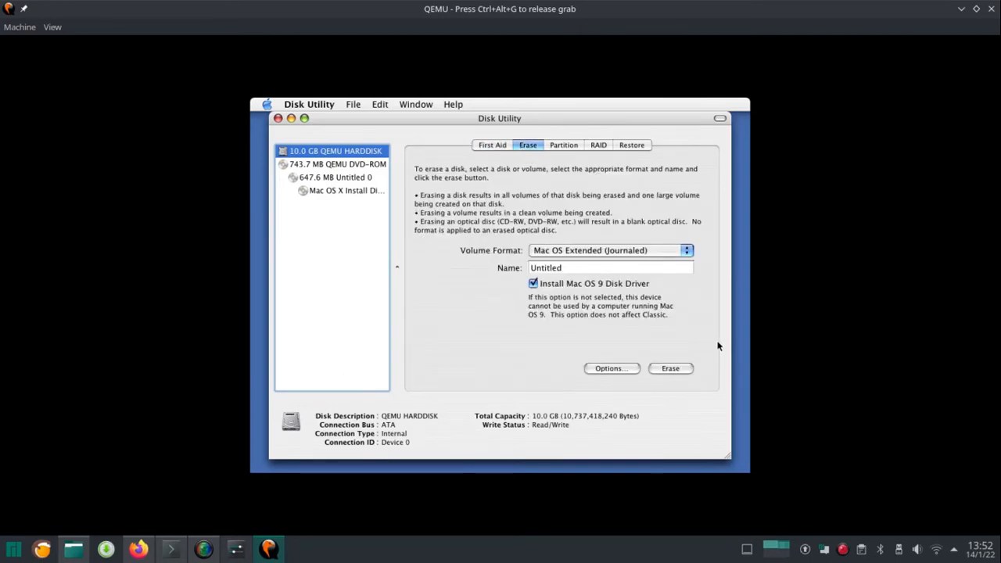
click(683, 370)
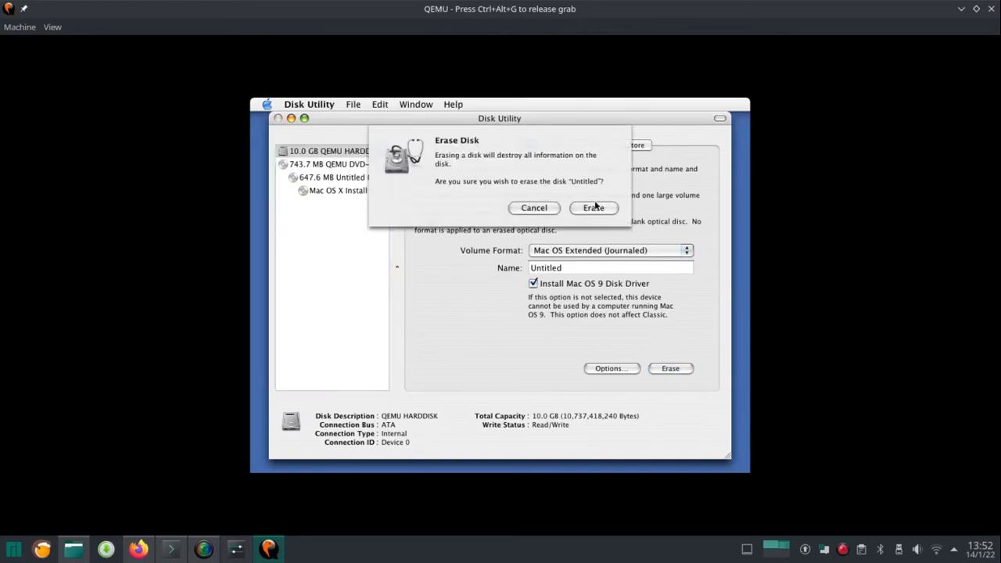
click(594, 207)
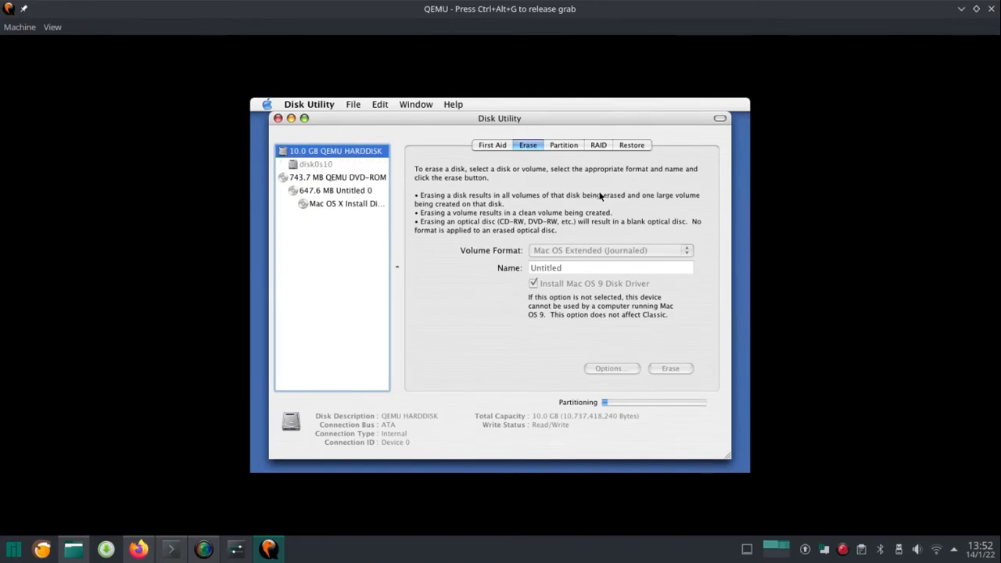
Erase the new Untitled volume as Mac OS Extended (Journaled), name it HackintoshVHD, and close Disk Utility.
click(336, 167)
double_click(587, 268)
text(HackintoshVHD)
click(671, 369)
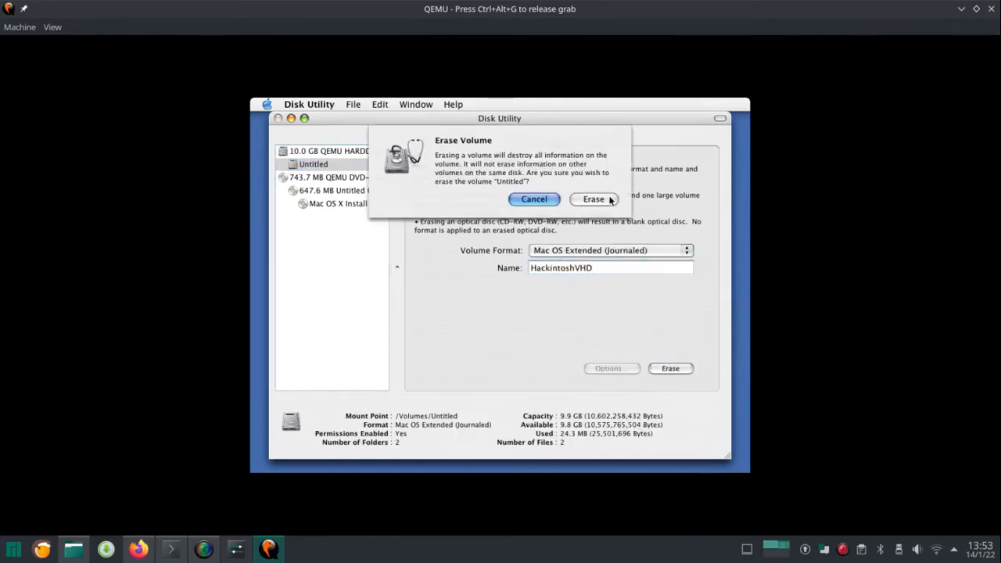
click(595, 202)
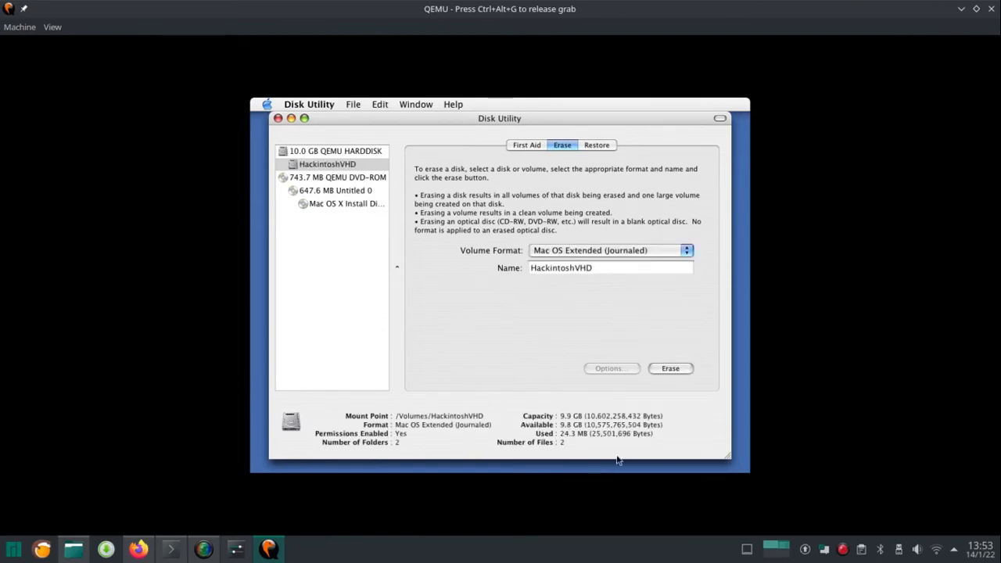
click(278, 118)
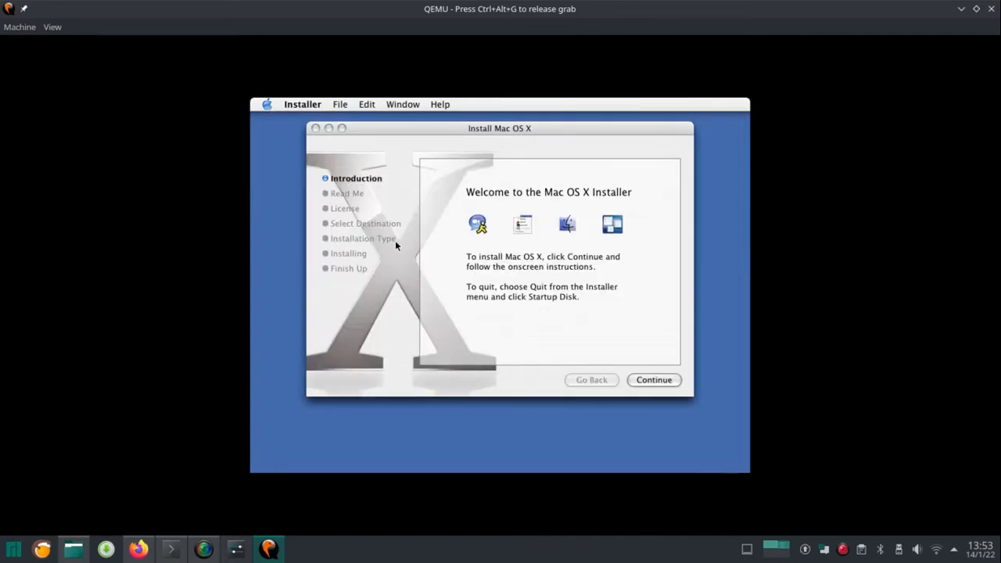
Advance the installer past the introduction and Read Me pages and accept the software license agreement.
click(661, 380)
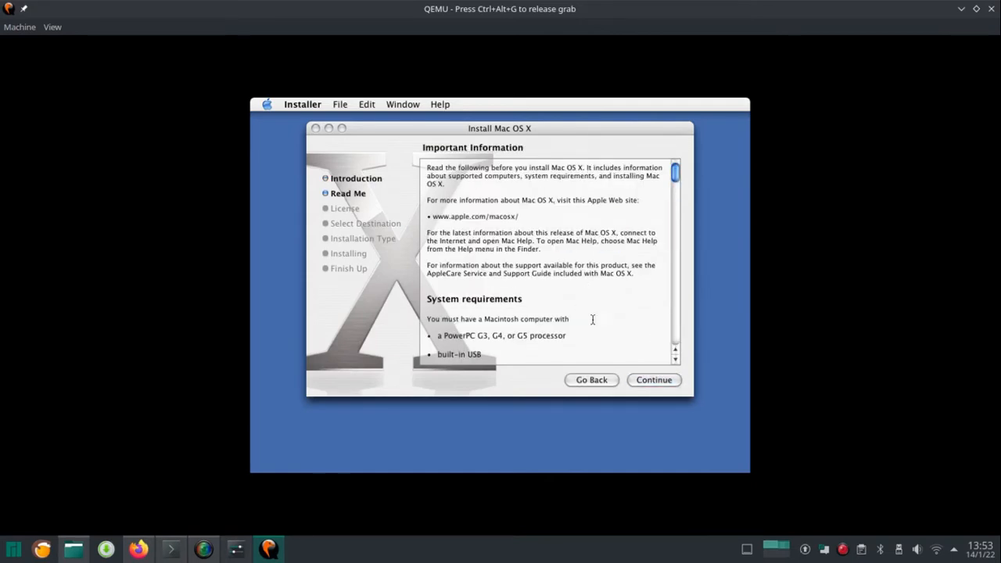
click(643, 383)
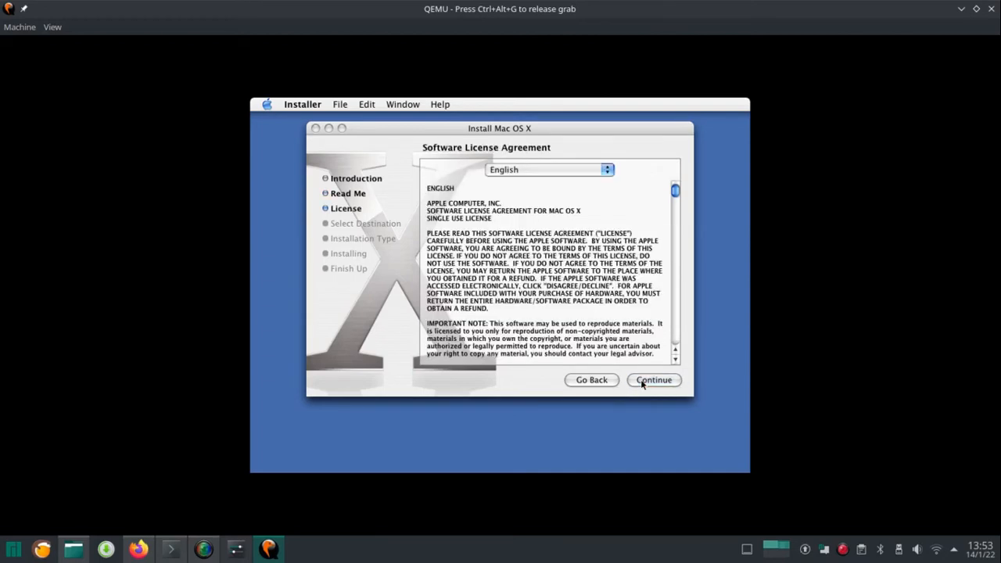
click(643, 383)
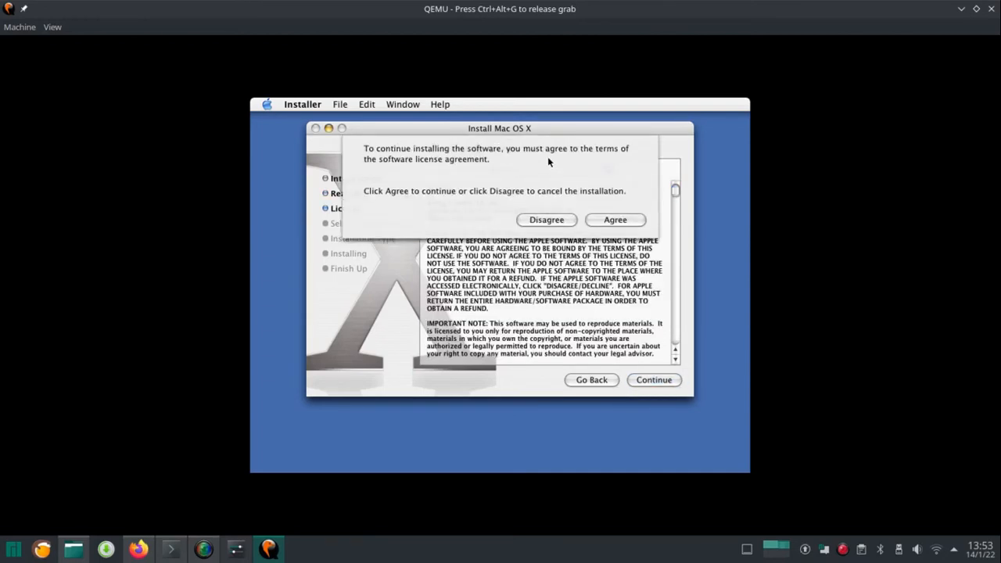
click(618, 222)
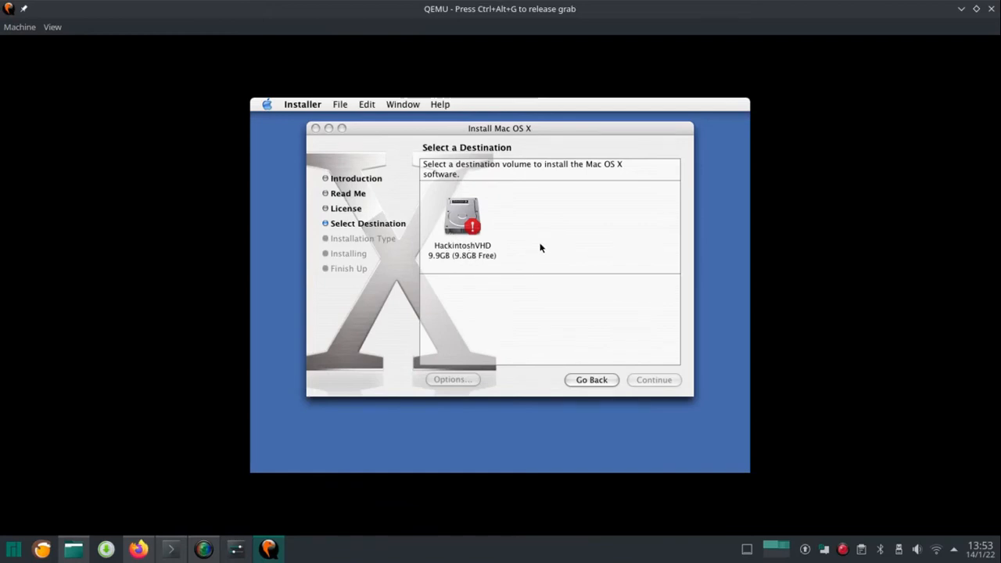
Quit the Installer, release the captured pointer and close the virtual machine window.
click(302, 105)
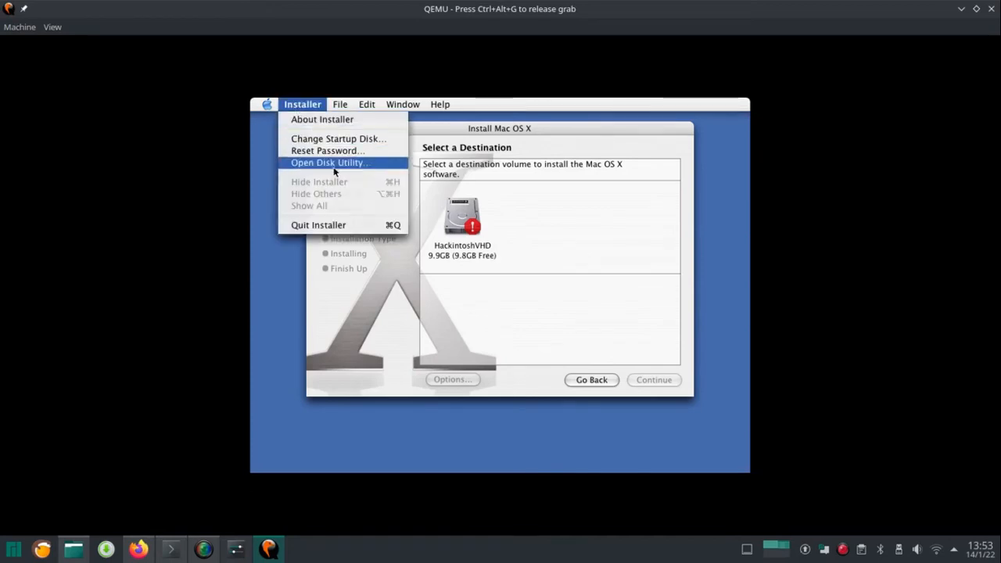
click(334, 224)
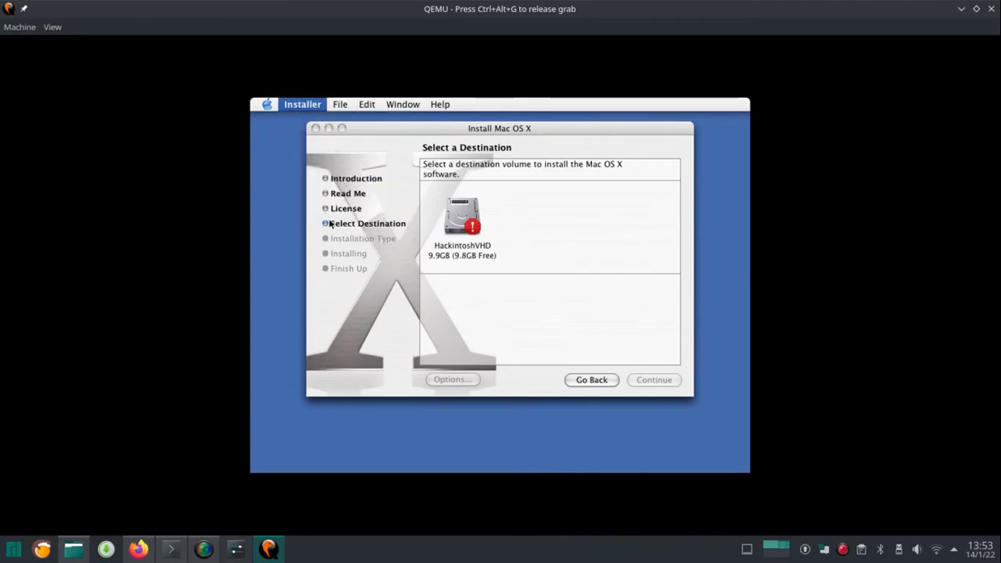
click(444, 209)
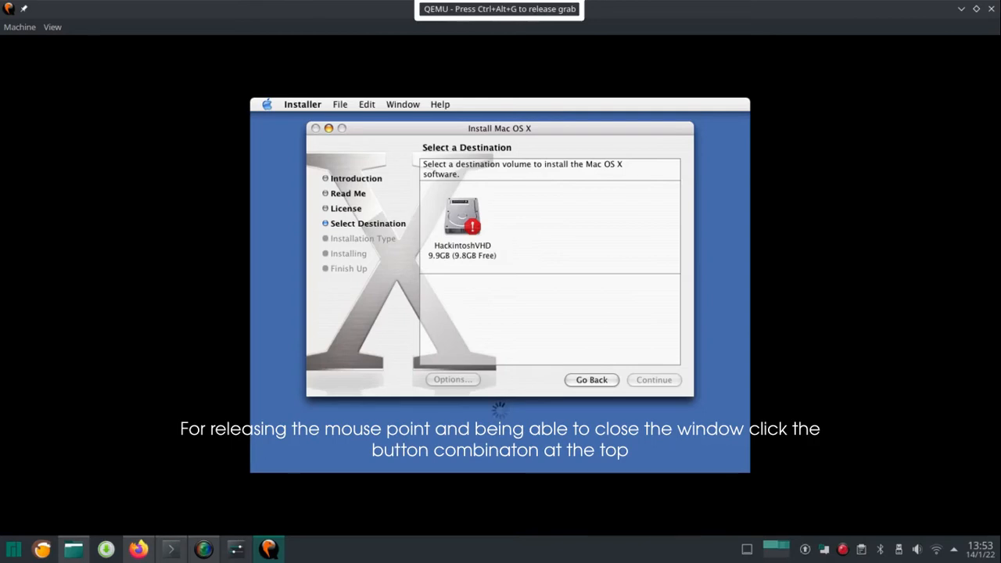
key(ctrl+alt+g)
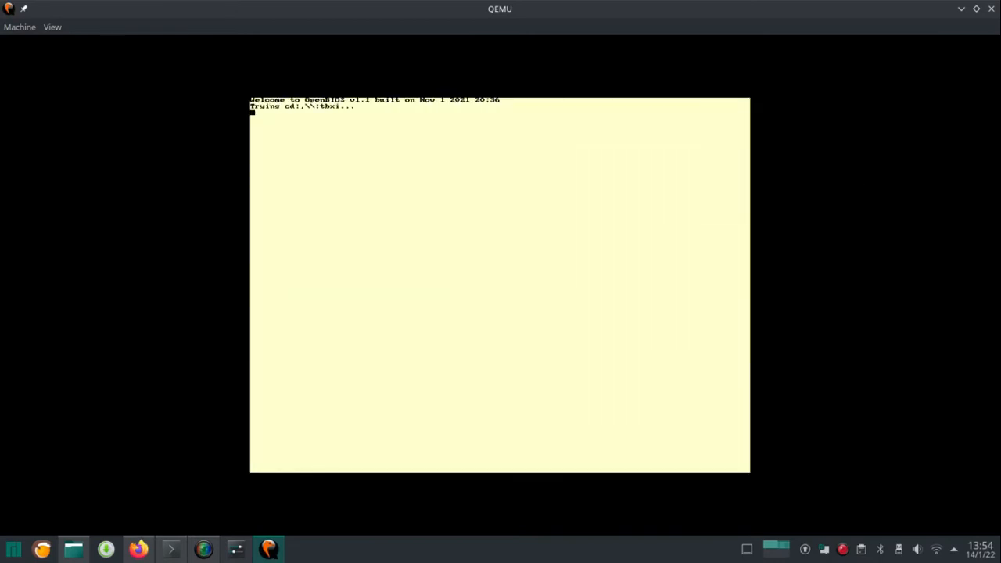
click(991, 9)
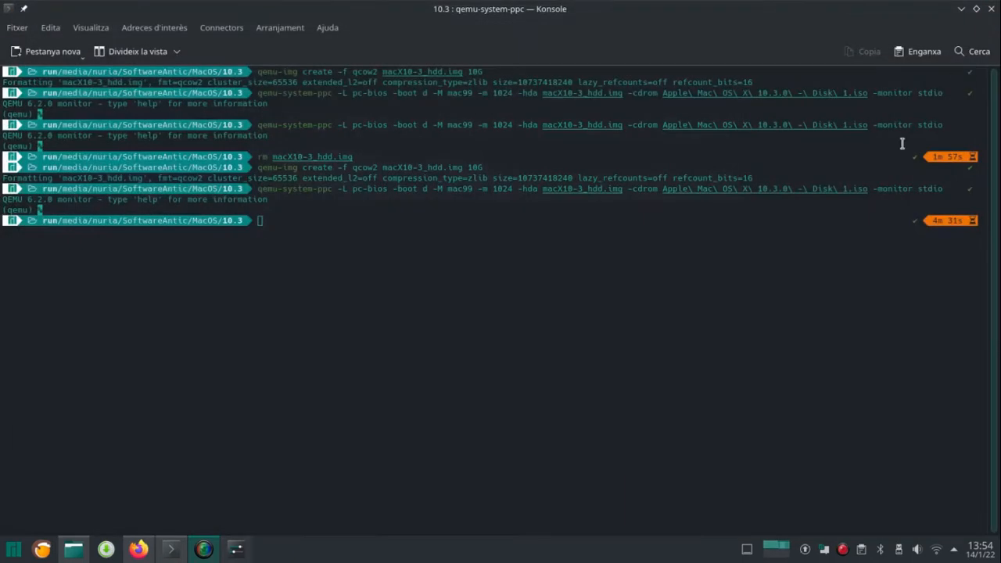
Rerun the previous qemu-system-ppc command with -m 1024, macX10-3_hdd.img and the Disk 1 ISO in Konsole, and maximize the QEMU window.
drag(592, 277, 592, 293)
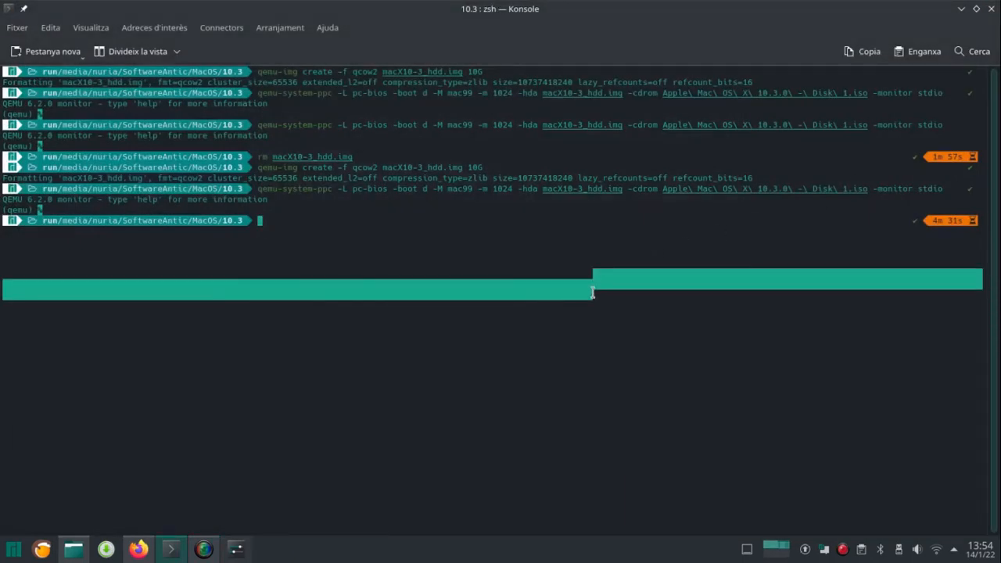
key(Up)
key(Return)
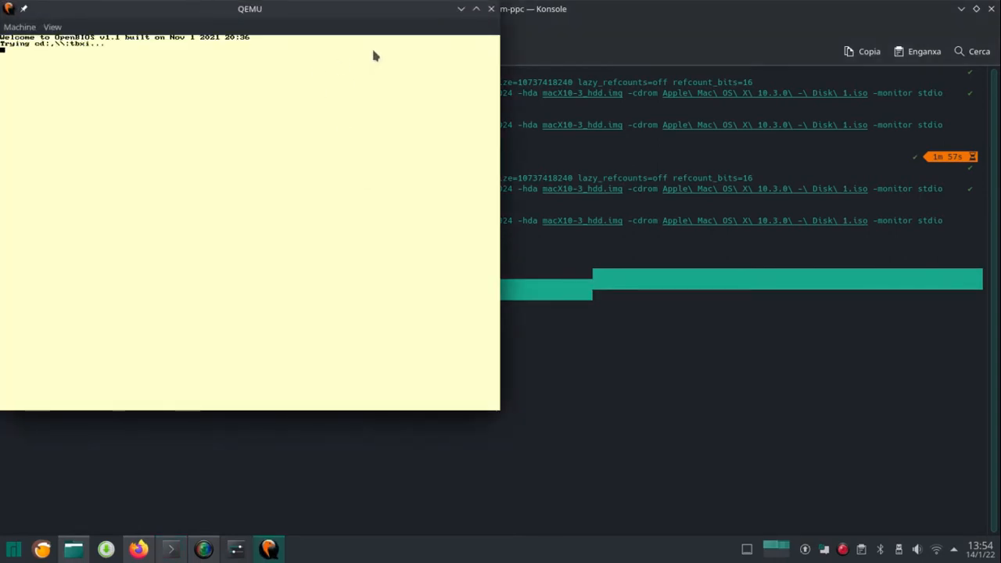
click(477, 9)
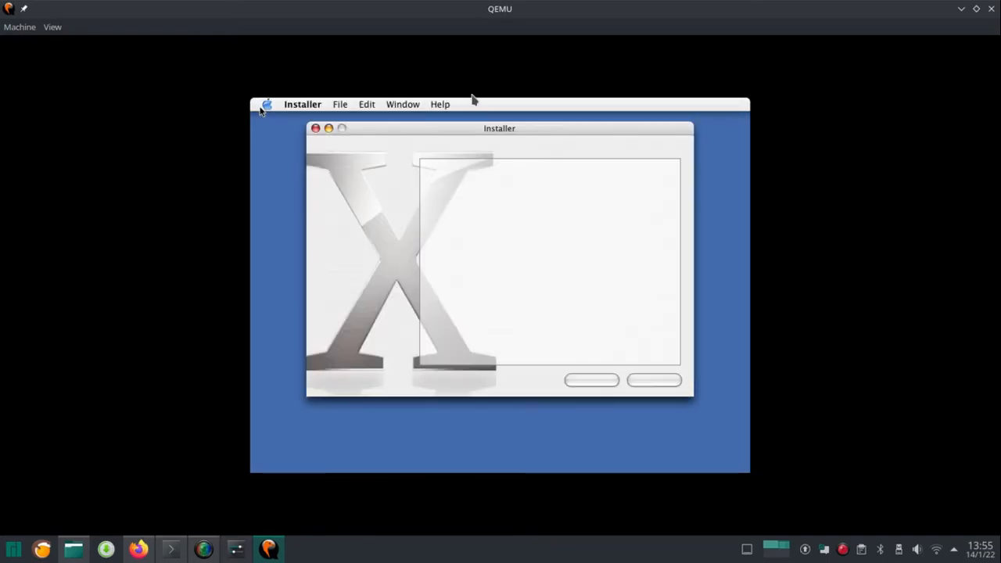
Start the installer in English, pass the introduction and Read Me pages, and accept the software license agreement.
click(285, 273)
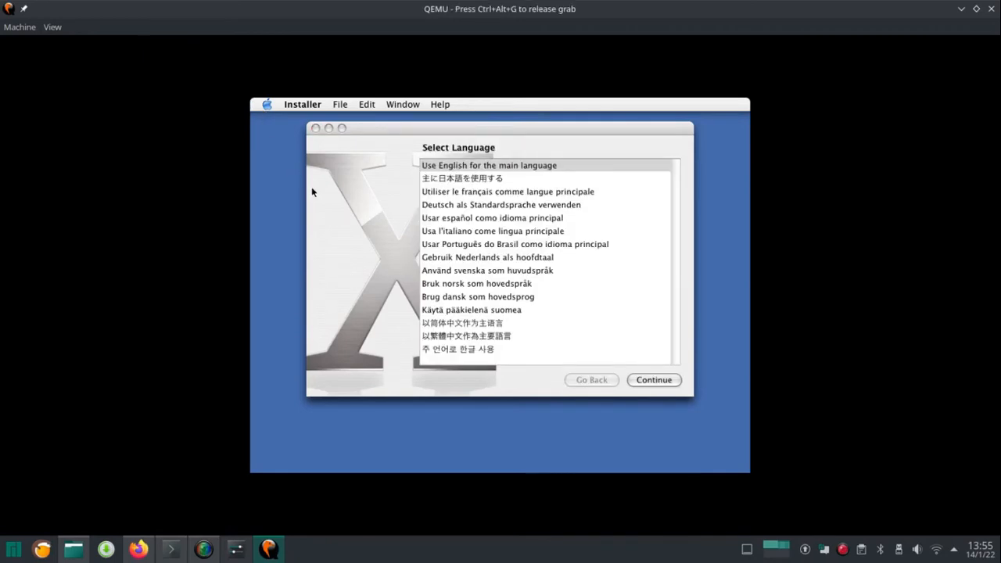
click(635, 383)
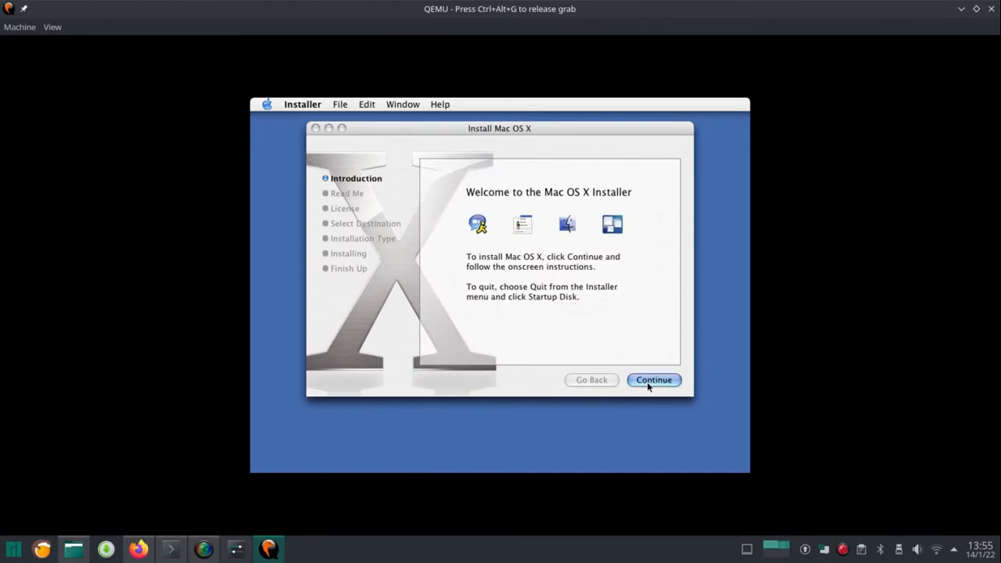
click(647, 382)
click(648, 382)
click(654, 381)
click(614, 217)
Select HackintoshVHD as the destination volume and add X11 to a customized installation.
click(477, 227)
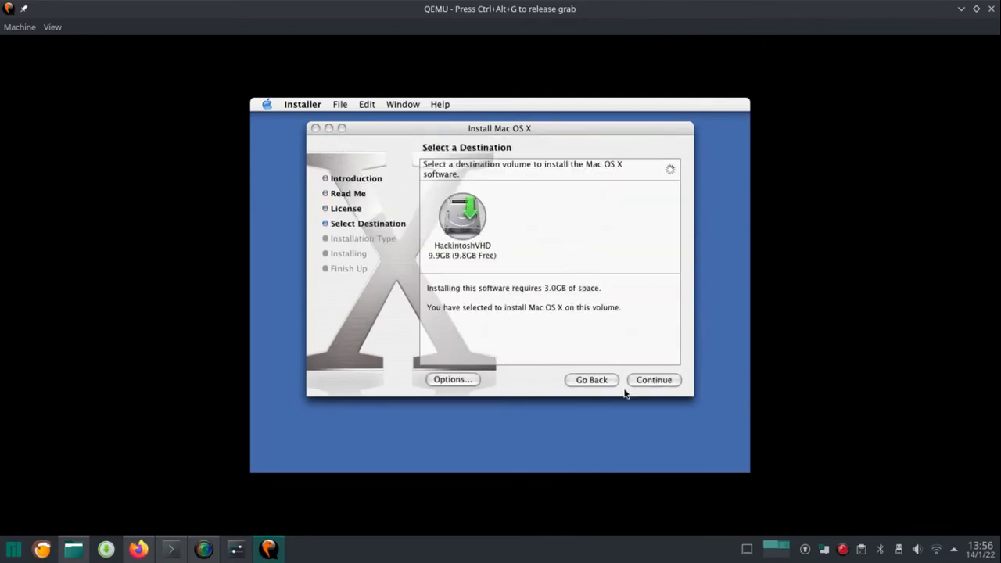
click(634, 381)
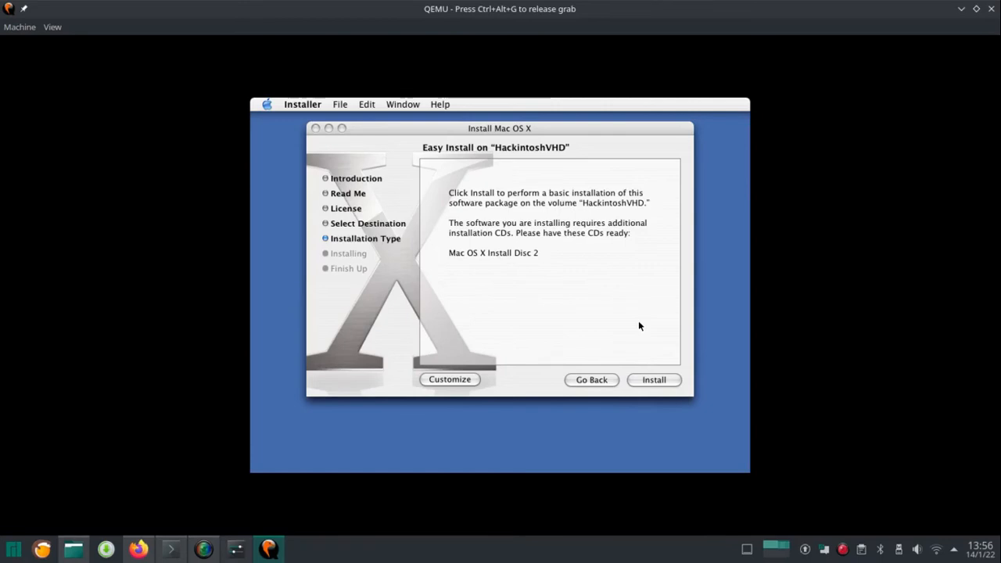
click(458, 381)
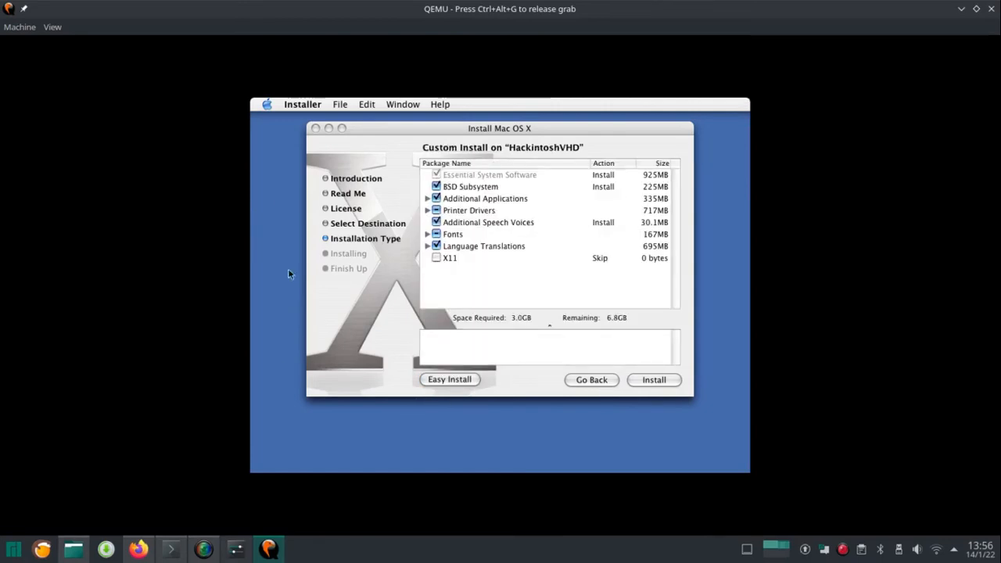
click(435, 259)
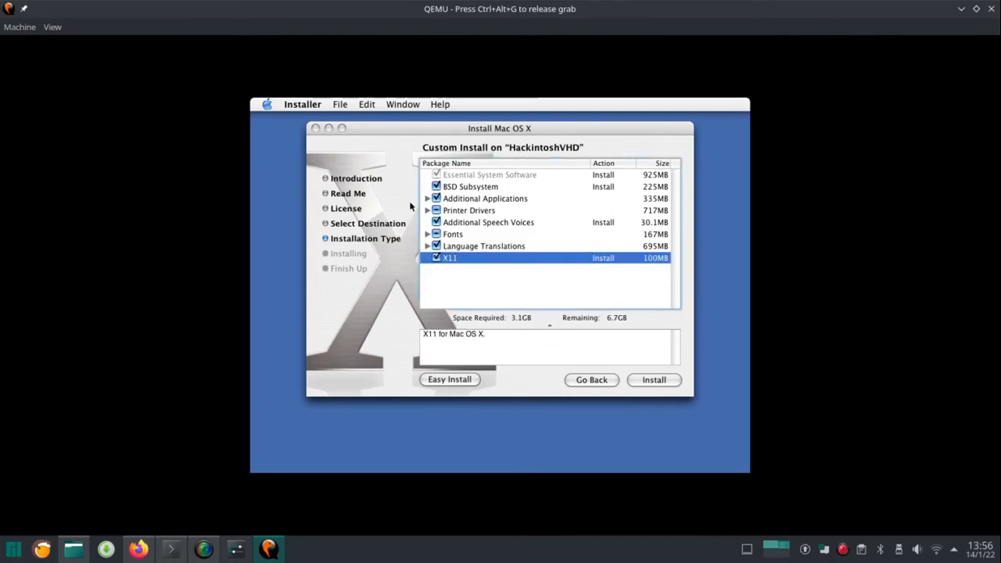
Under Language Translations, exclude German, French, Italian, Dutch, Danish, Finnish, Korean, Norwegian, Swedish, Brazilian Portuguese and Traditional Chinese.
click(428, 247)
click(447, 270)
click(447, 282)
drag(675, 204, 675, 250)
click(446, 254)
click(447, 242)
click(447, 219)
click(447, 207)
click(447, 231)
click(447, 267)
click(446, 278)
click(447, 290)
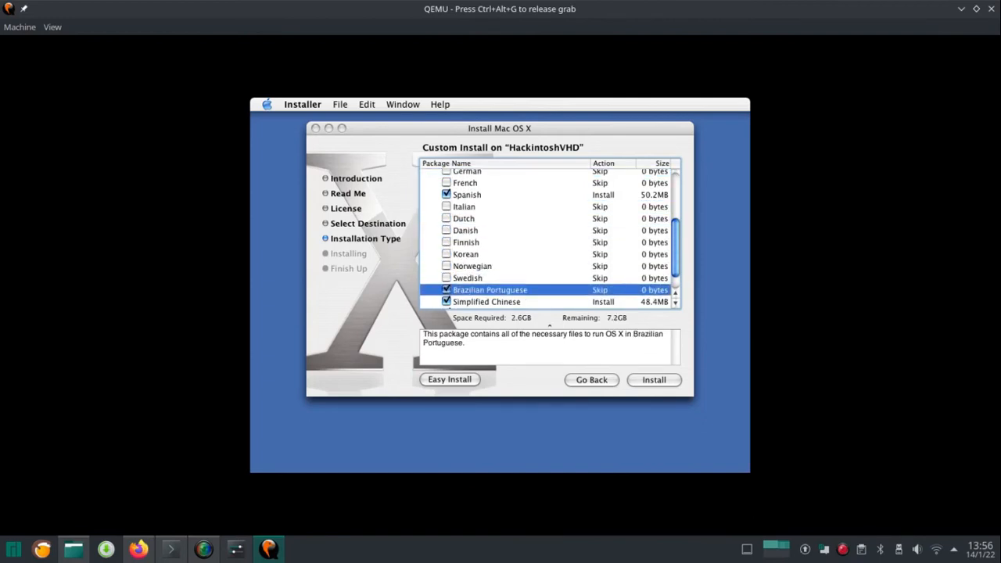
scroll(435, 284, down, 2)
click(447, 290)
scroll(432, 270, up, 10)
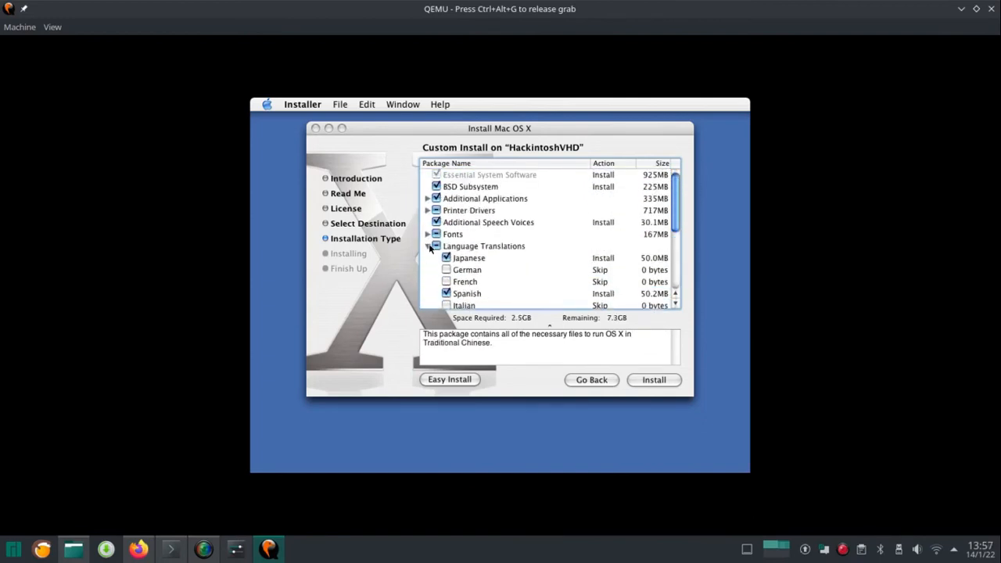
click(428, 245)
Exclude Internet Explorer from the Additional Applications package.
click(428, 235)
click(428, 235)
click(428, 199)
click(483, 210)
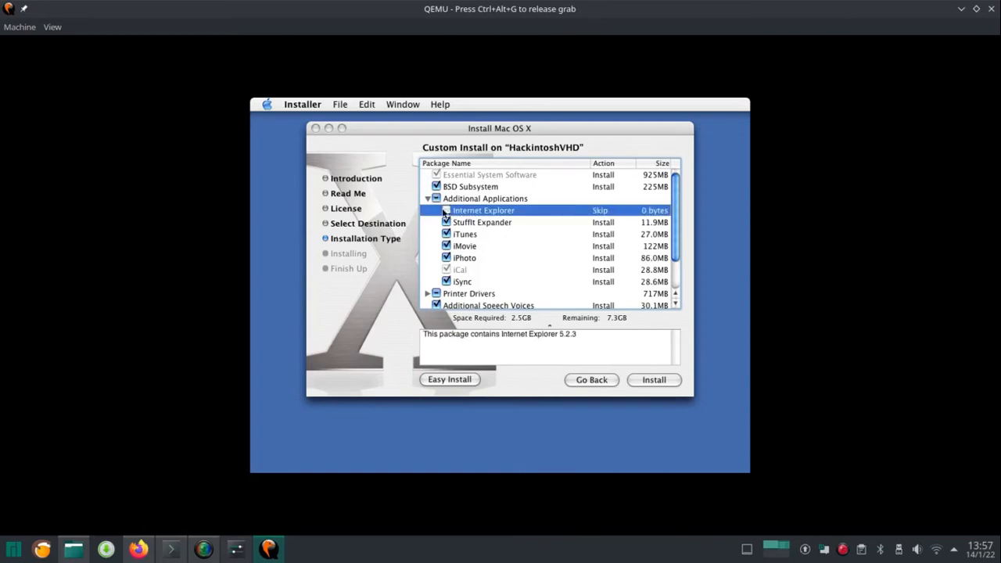
Start the custom installation on HackintoshVHD and wait for it to finish, releasing the pointer meanwhile and recapturing it at the end.
click(654, 380)
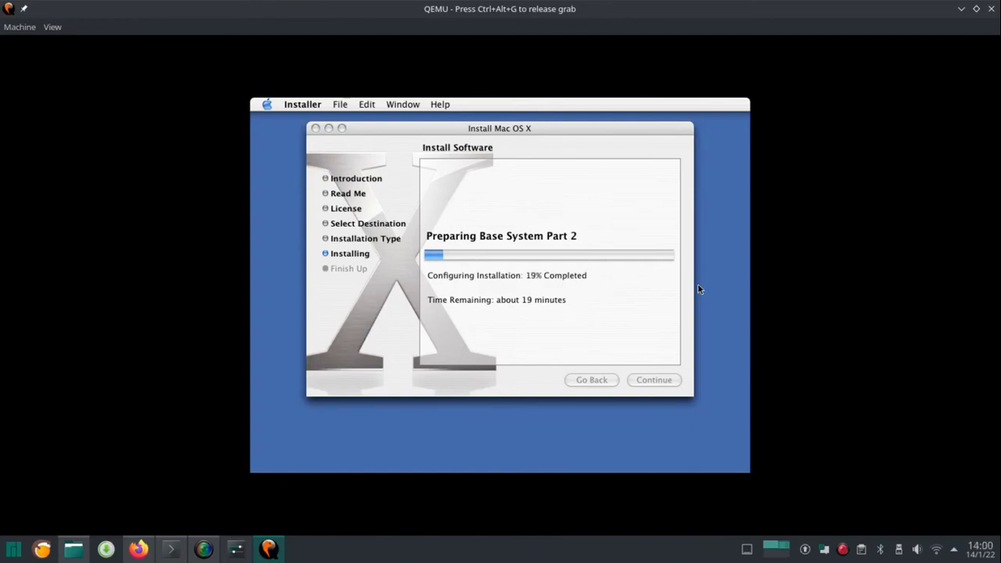
key(ctrl+alt+g)
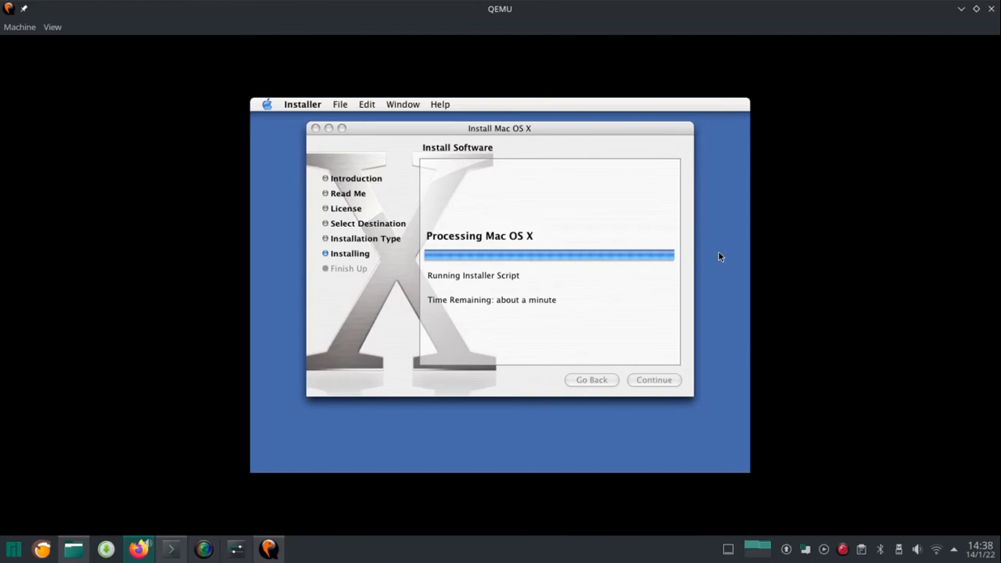
click(718, 257)
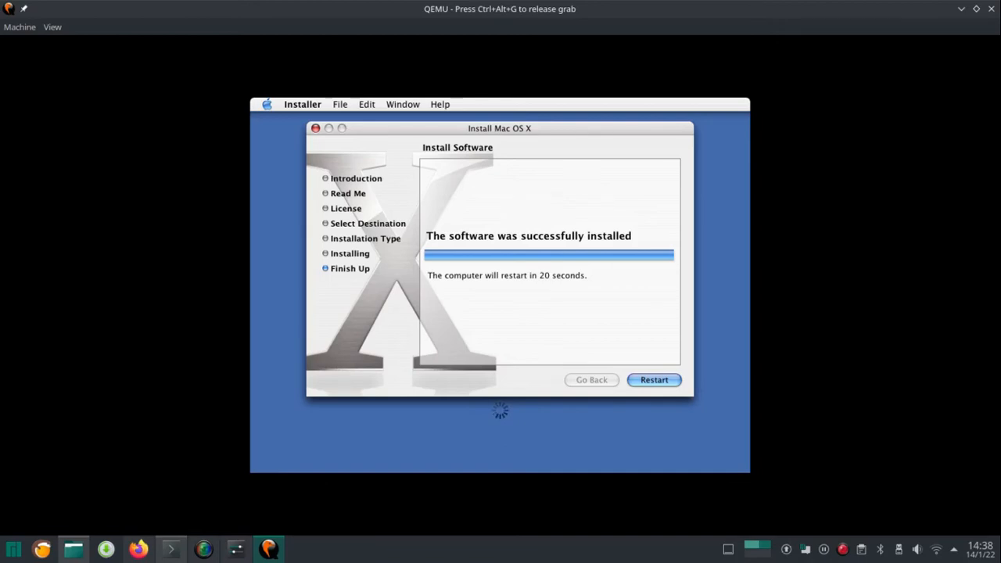
Release the pointer, close the QEMU virtual machine and clear the Konsole terminal.
key(ctrl+alt+g)
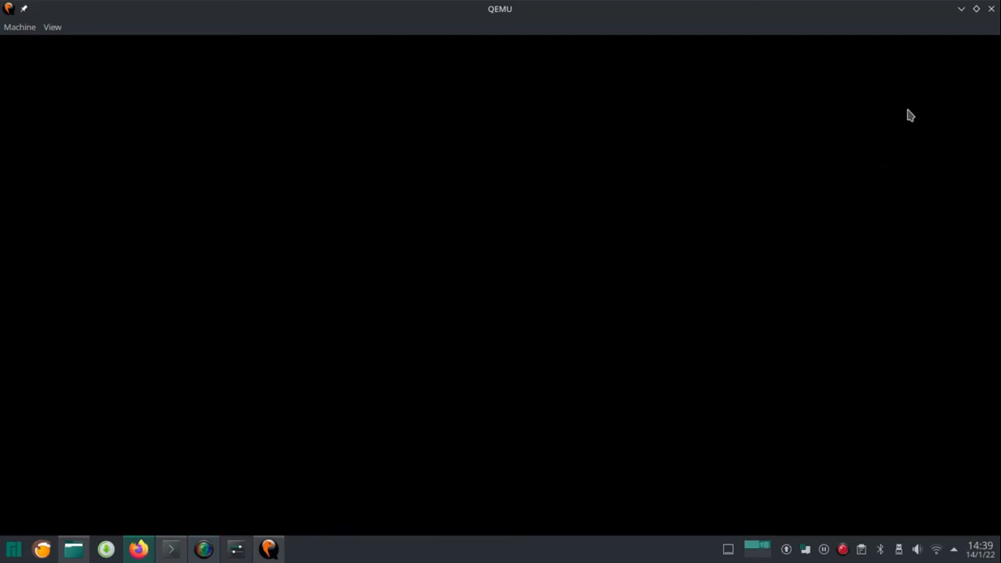
click(991, 8)
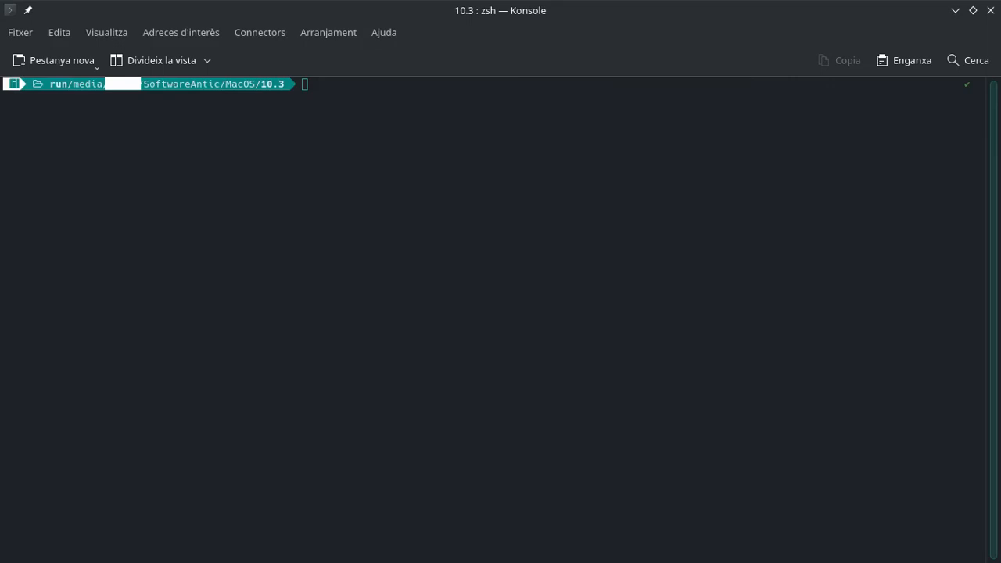
click(283, 188)
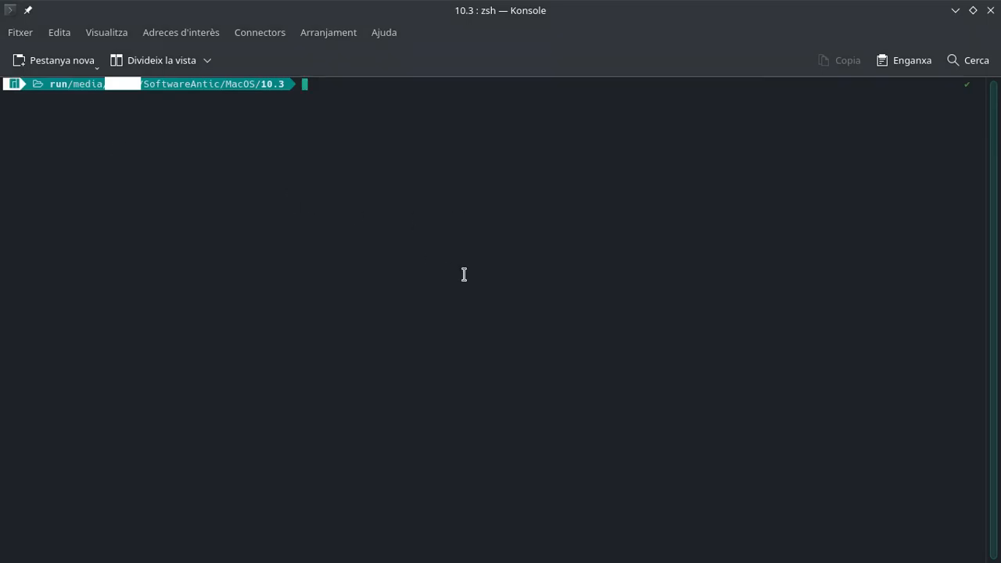
text(clear)
Relaunch the previous qemu-system-ppc command with the boot option changed to -boot c, so the machine starts from the hard disk.
key(Up)
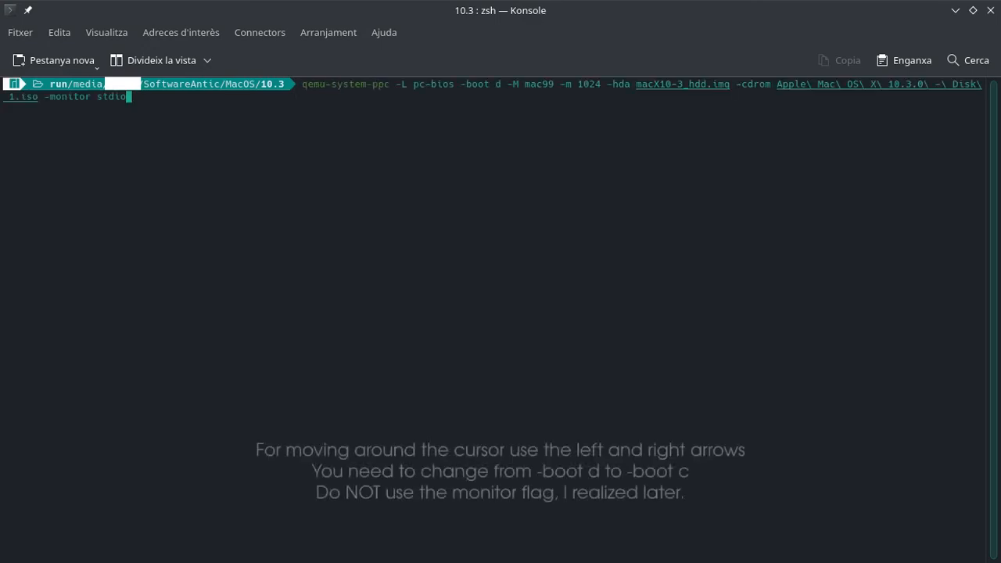
key(Left)
key(Left)
key(Left)
key(Left)
key(Left)
key(Left)
key(Left)
key(Left)
key(Left)
key(Left)
key(Left)
key(Left)
key(Left)
key(Left)
key(Left)
key(Left)
key(Left)
key(Left)
key(Left)
key(Left)
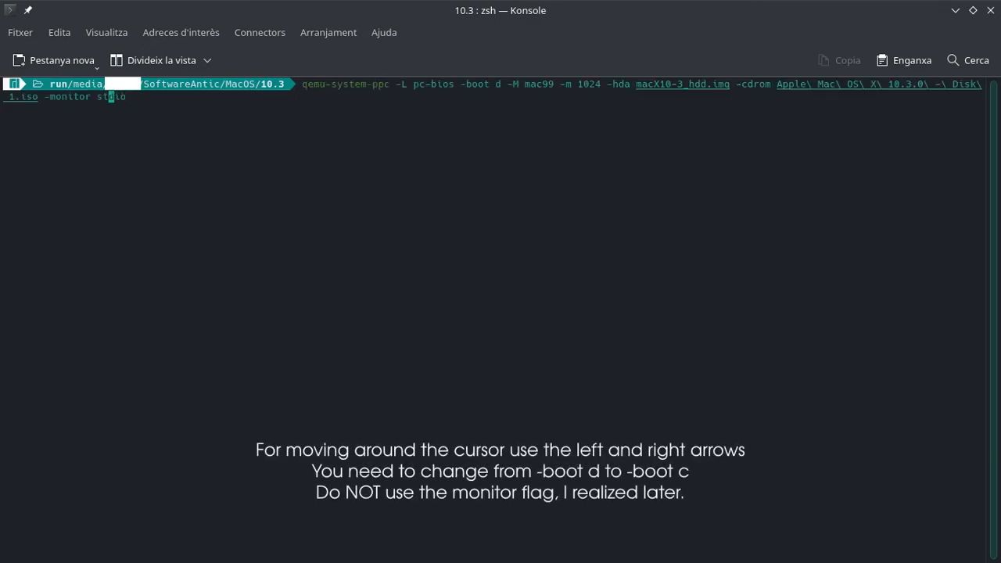
key(Left)
key(Left)
key(Left)
key(Left)
key(Left)
key(Left)
key(Left)
key(Left)
key(Left)
key(Left)
key(Left)
key(Left)
key(Left)
key(Left)
key(Left)
key(Left)
key(Left)
key(Left)
key(Left)
key(Left)
key(Left)
key(Left)
key(Left)
key(Left)
key(Left)
key(Left)
key(Left)
key(Left)
key(Left)
key(Left)
key(Left)
key(Left)
key(Left)
key(Left)
key(Left)
key(Left)
key(Left)
key(Left)
key(Left)
key(Left)
key(BackSpace)
text(c)
drag(480, 88, 541, 82)
key(Left)
click(501, 155)
key(Return)
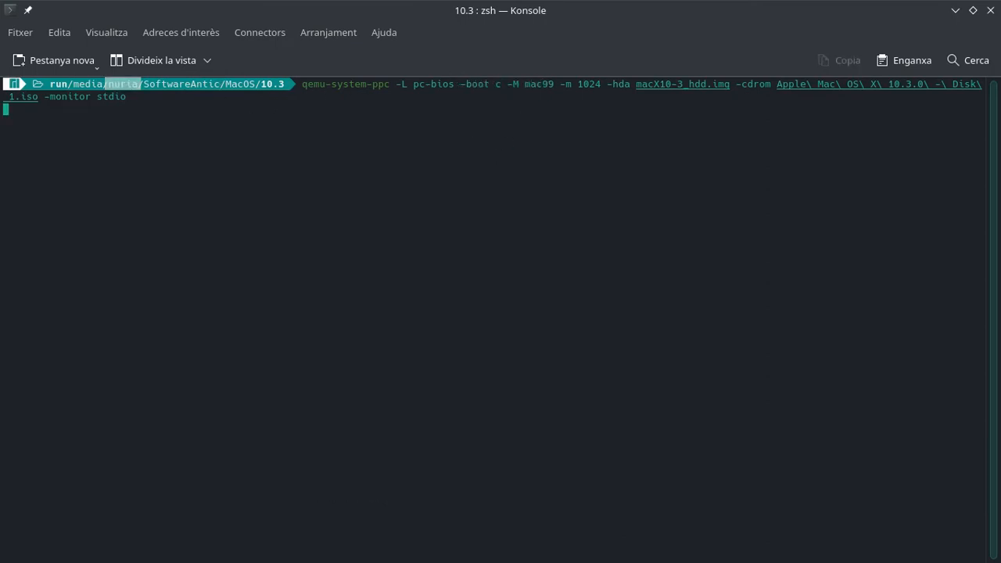
click(440, 9)
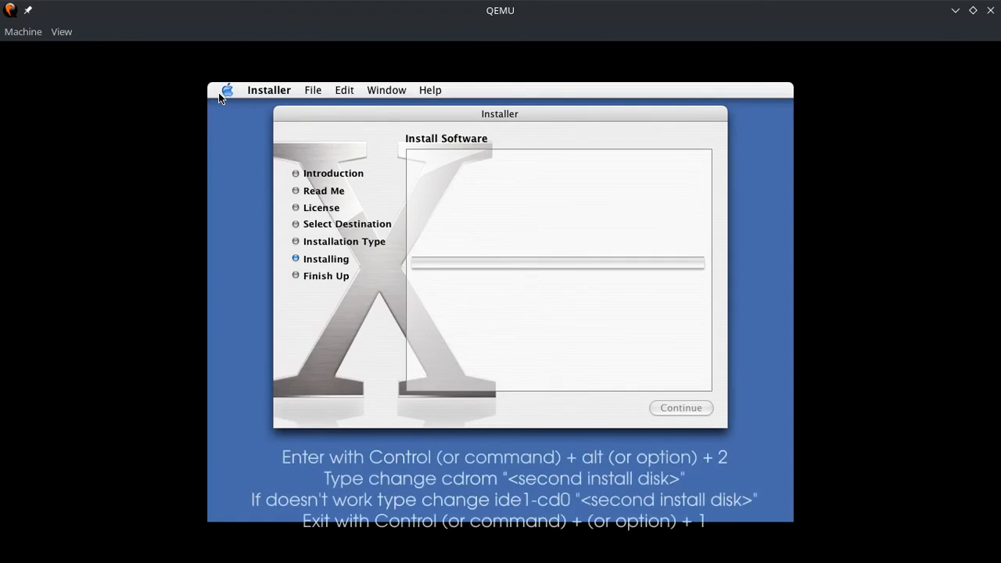
In the QEMU monitor, try to load the second disc with change cdrom "Apple Mac OS X 10.3.0 - Disk 2.iso".
click(143, 350)
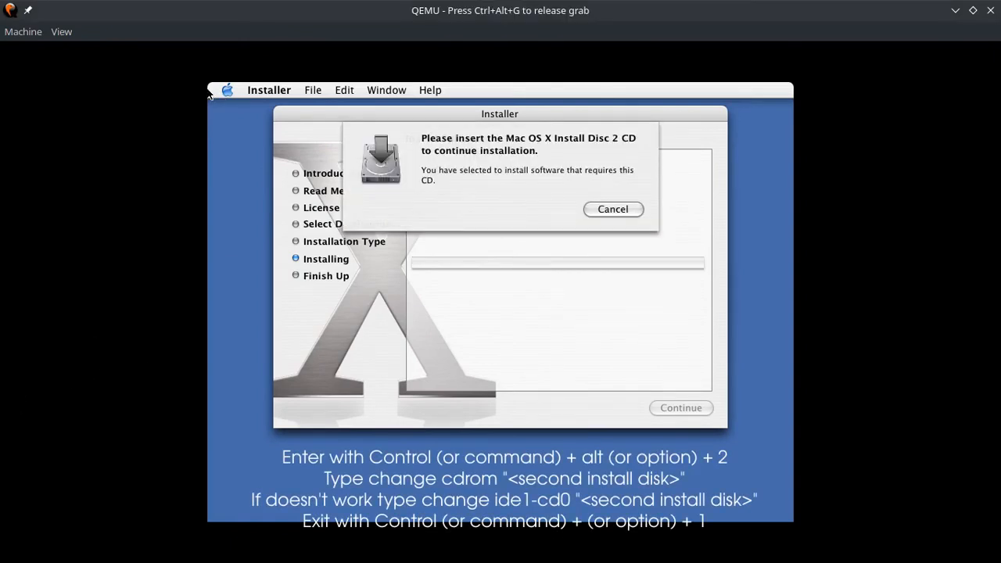
key(ctrl+alt+2)
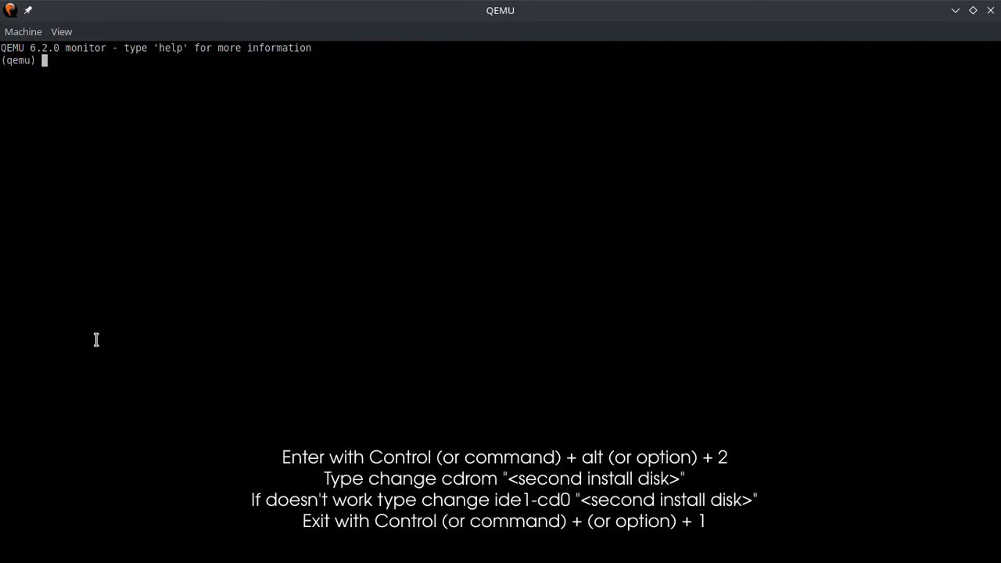
text(change cdrom)
click(343, 225)
text(")
key(BackSpace)
text(A)
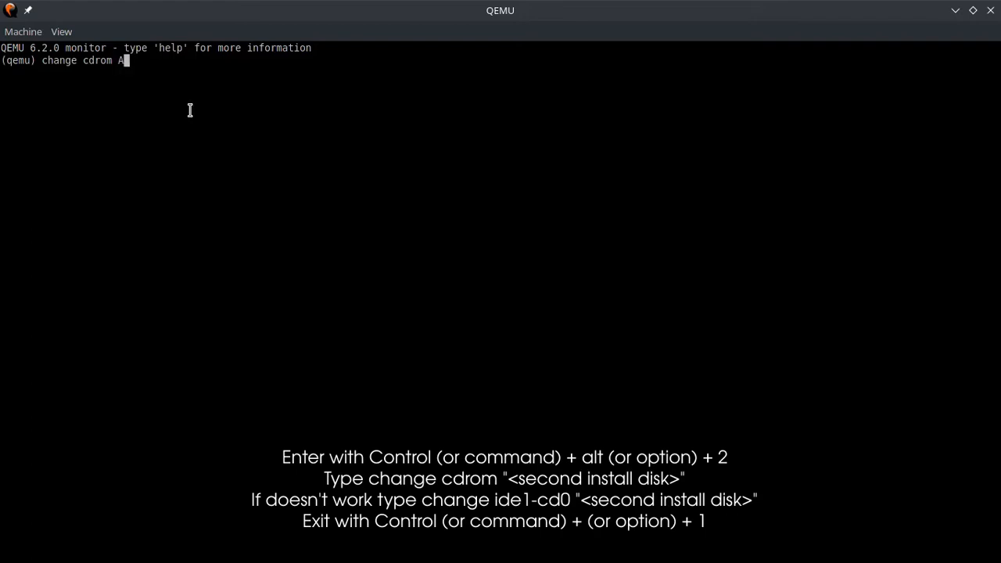
text(pple)
key(Left)
key(Left)
key(Left)
key(Left)
key(Left)
text(")
key(Right)
key(Right)
key(Right)
key(Right)
key(Right)
text(Mac OS X)
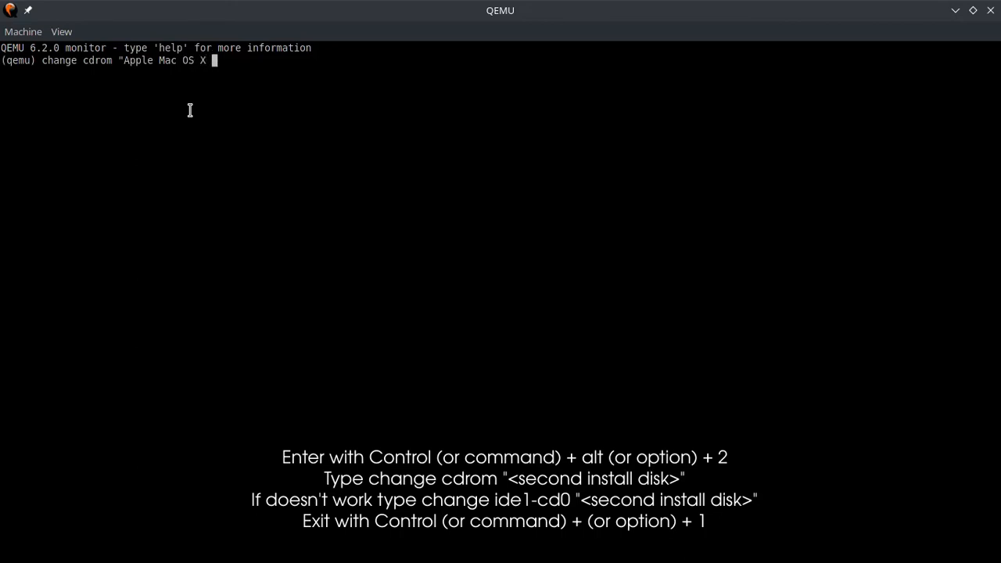
text( 10.3.0 - Disk 2.iso")
key(Return)
List the device names available to the change command and try to load "Apple Mac OS X 10.3.0 - Disk 2.iso" into ide-cd0.
text(change)
key(Tab)
key(Tab)
text(i)
key(Up)
key(Home)
key(Right)
key(Right)
key(Right)
key(Right)
key(Right)
key(Right)
key(Right)
key(Delete)
key(Delete)
key(Delete)
key(Delete)
key(Delete)
text(ide-cd0)
key(Return)
Load "Apple Mac OS X 10.3.0 - Disk 2.iso" into ide1-cd0, return to the installer and release the pointer while it runs.
key(Up)
key(Home)
key(Right)
key(Right)
key(Right)
key(Right)
key(Right)
key(Right)
key(Right)
key(Right)
key(Right)
key(Right)
text(1)
key(Return)
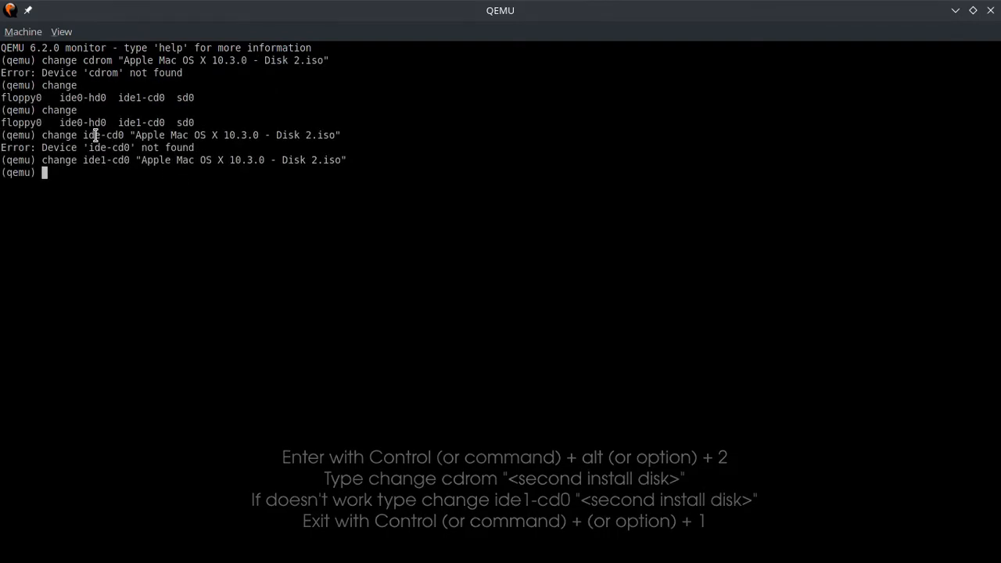
key(ctrl+alt+1)
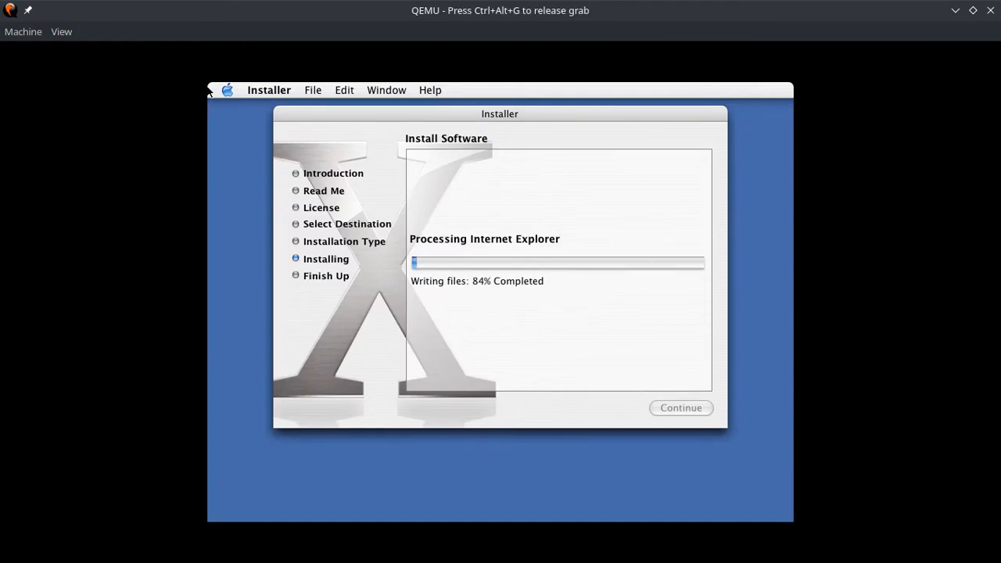
key(ctrl+alt+g)
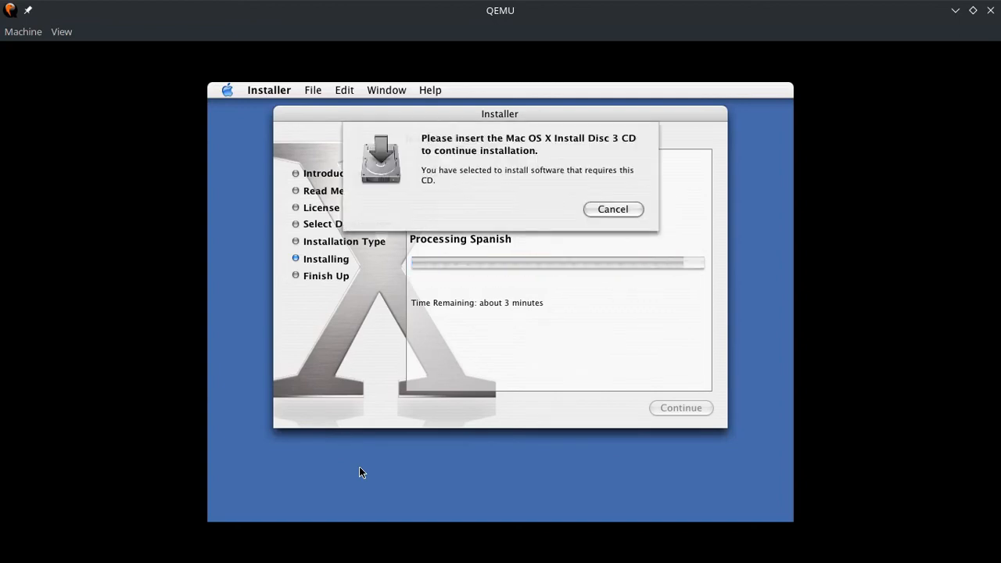
Switch the virtual CD drive to Mac OS X Install Disc 3 through the QEMU monitor and let the installation finish.
click(359, 467)
key(ctrl+alt+2)
key(ctrl+alt+1)
click(28, 172)
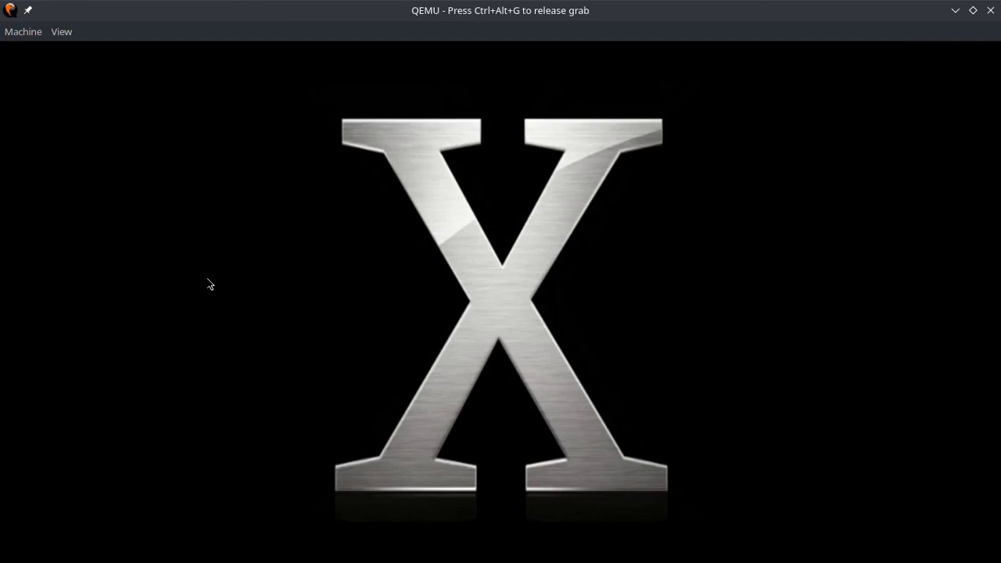
In the setup assistant, pick Spain from the full country list and choose the Spanish – ISO keyboard layout.
key(ctrl+alt+g)
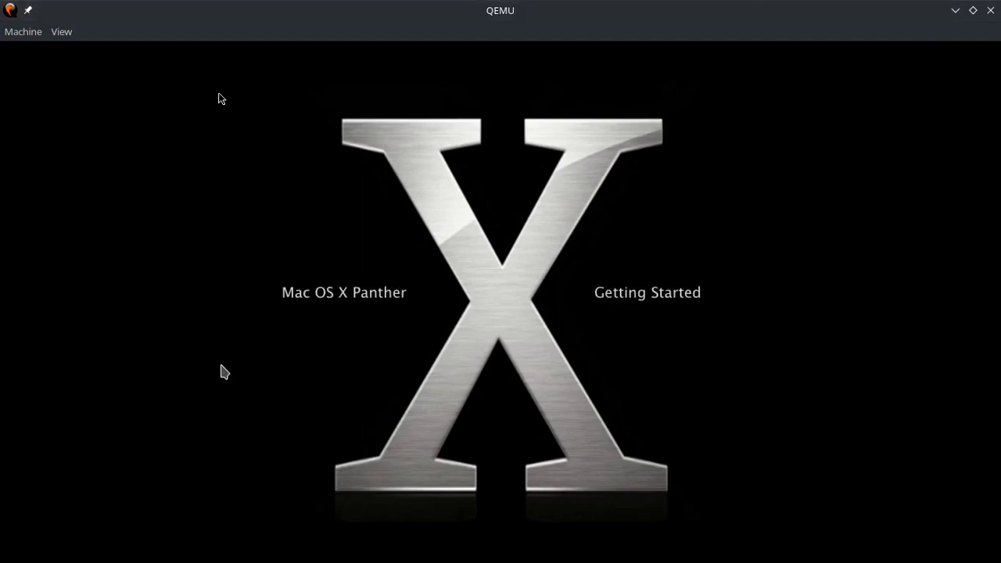
click(220, 99)
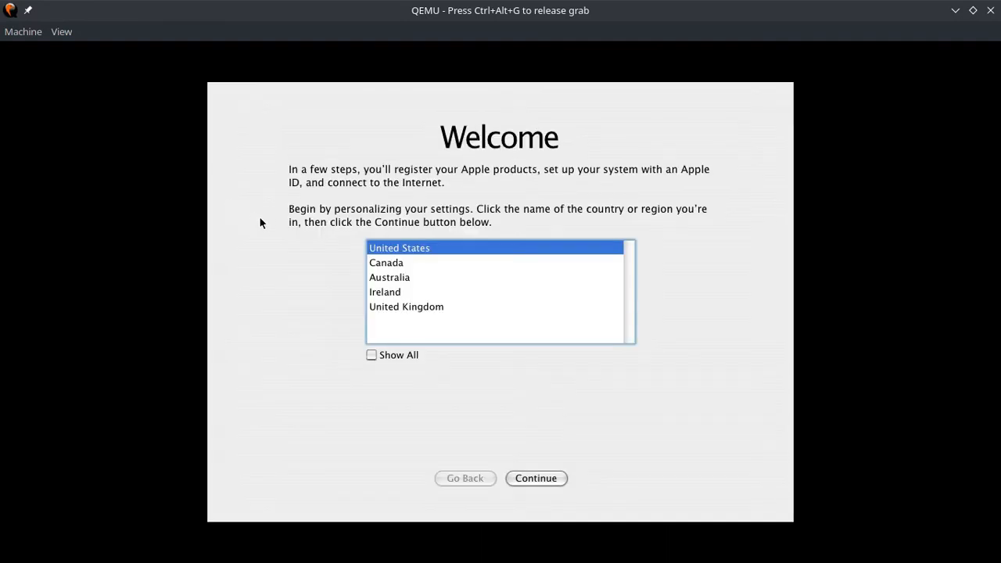
click(399, 356)
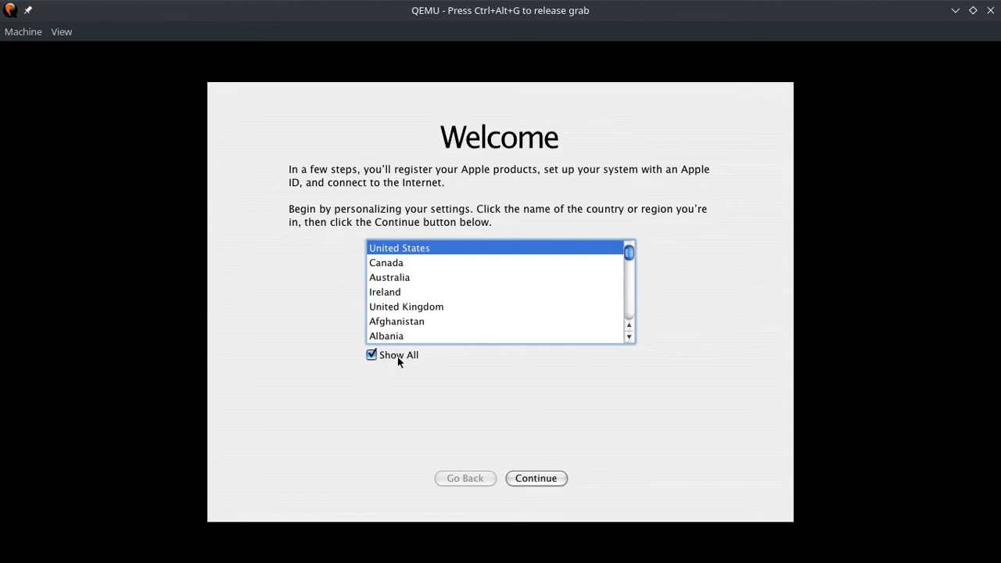
click(628, 337)
drag(628, 337, 628, 338)
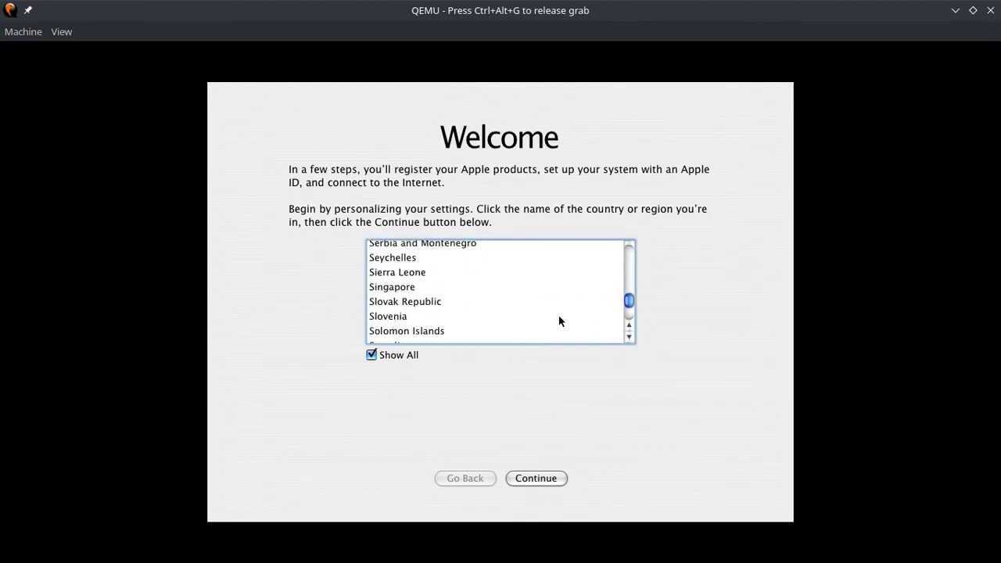
click(625, 336)
click(626, 337)
click(626, 337)
click(627, 338)
click(628, 337)
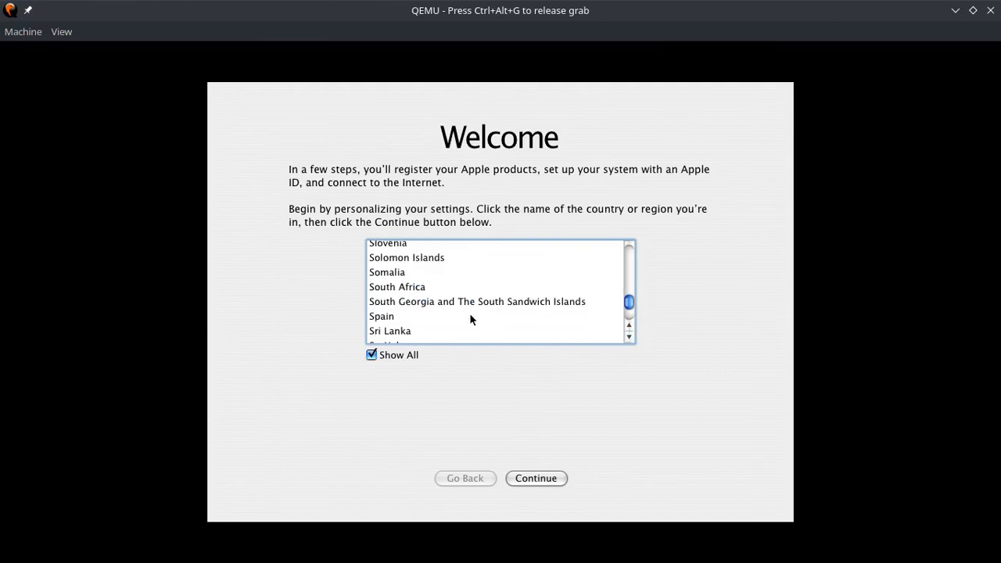
click(469, 317)
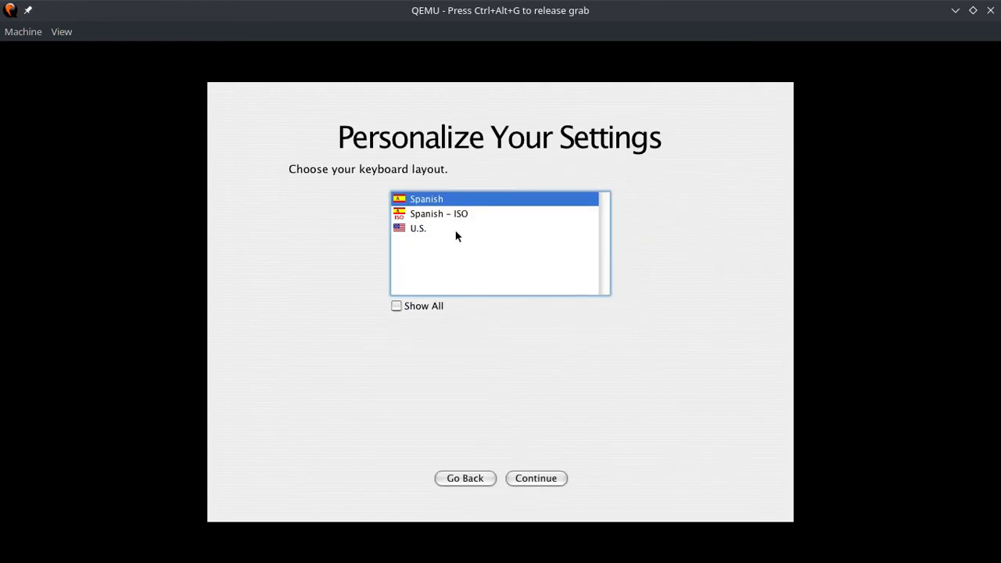
click(440, 215)
click(558, 478)
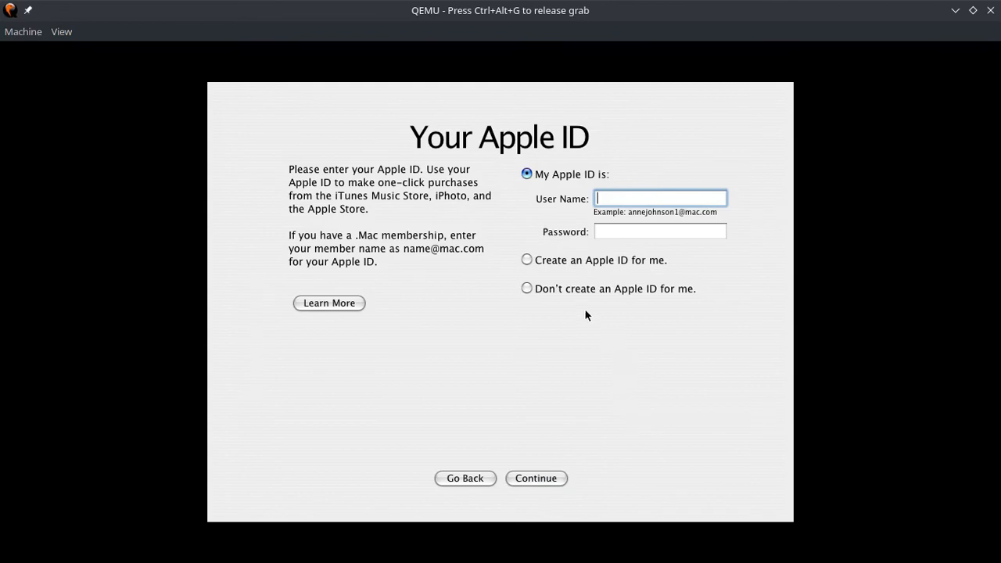
Decline creating an Apple ID, then quit the registration form and skip the remaining registration and setup process.
click(560, 291)
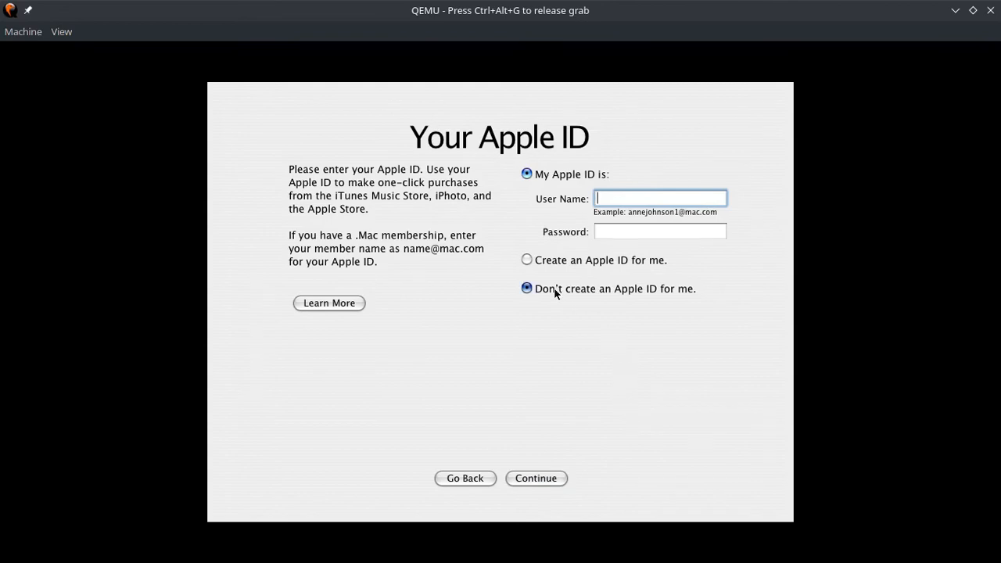
click(545, 478)
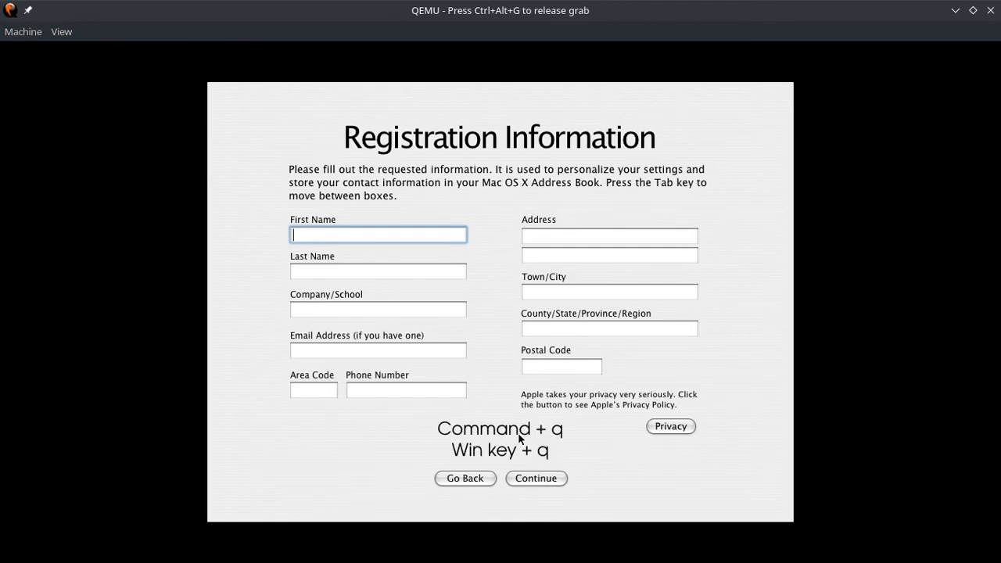
key(super+q)
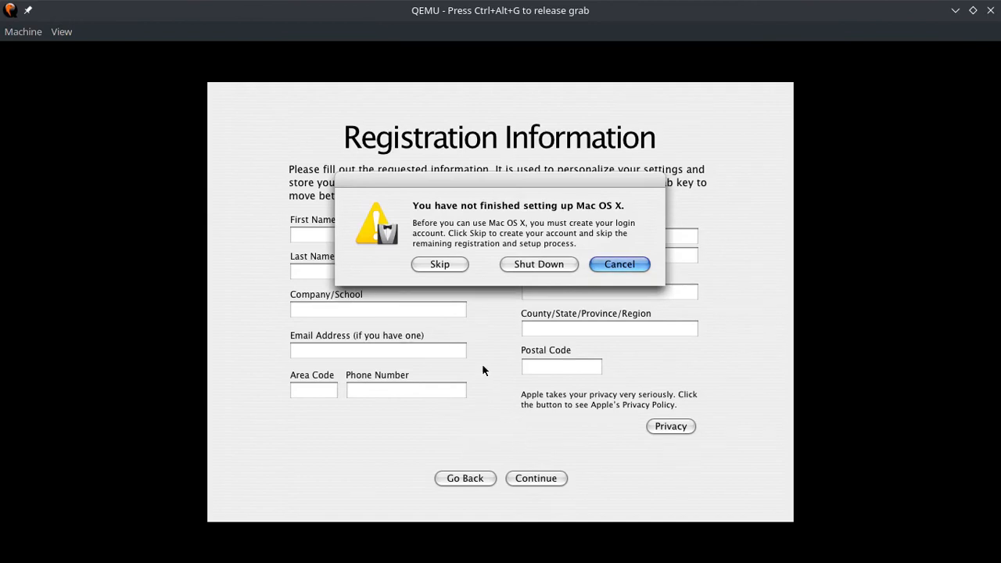
click(440, 266)
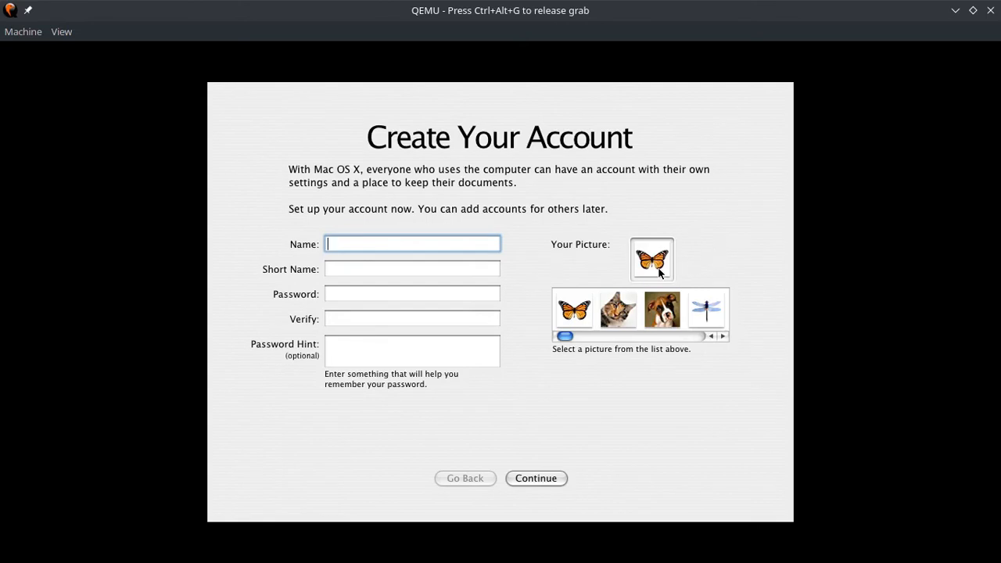
Create the login account with the cat picture, filling in the account name and accepting an empty password.
click(628, 312)
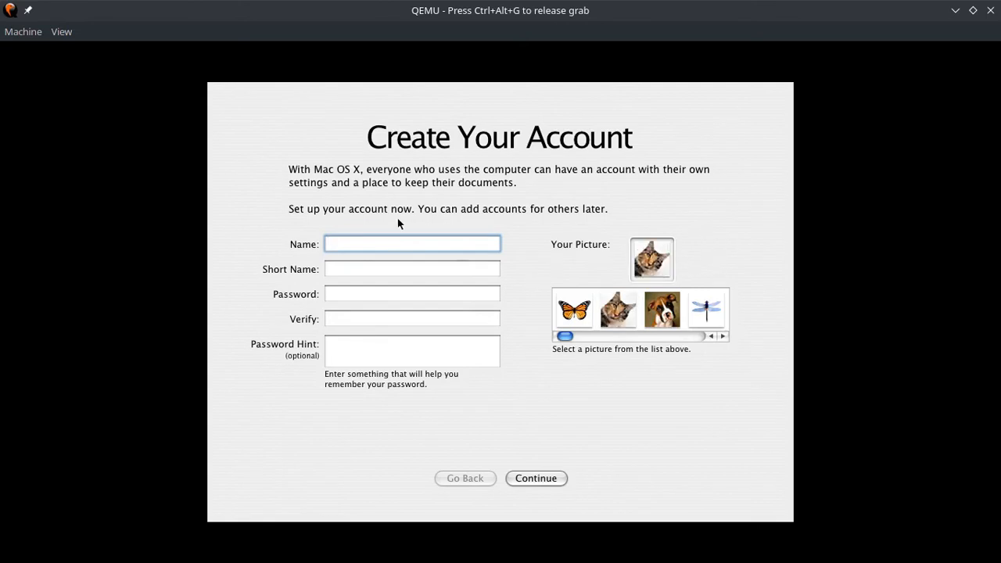
text(Fuxi)
key(Tab)
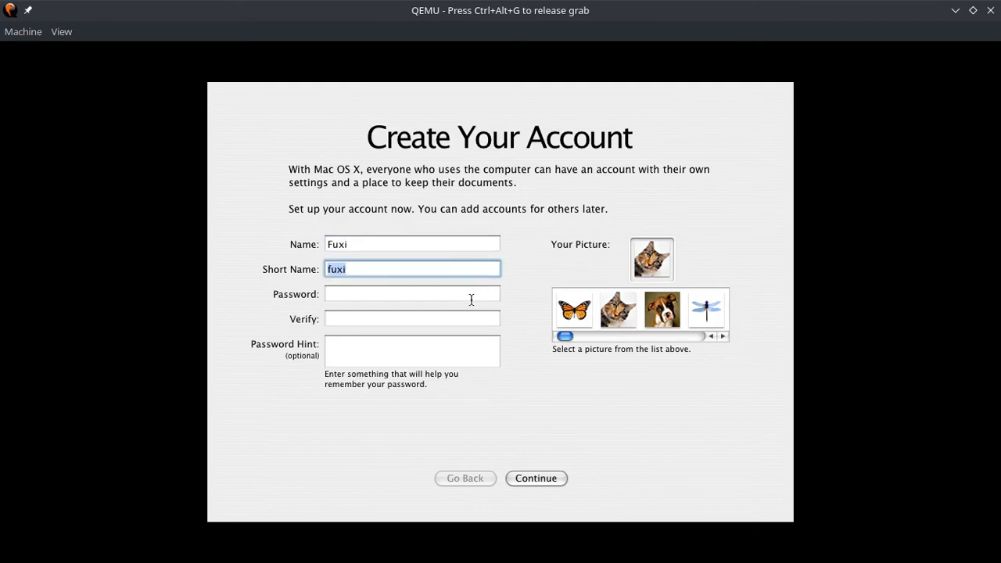
click(549, 484)
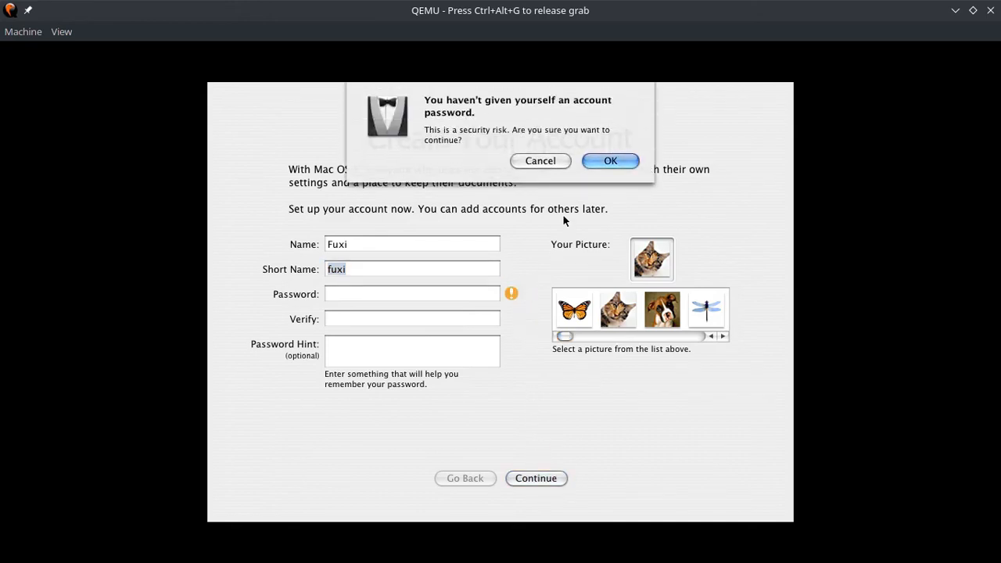
click(608, 161)
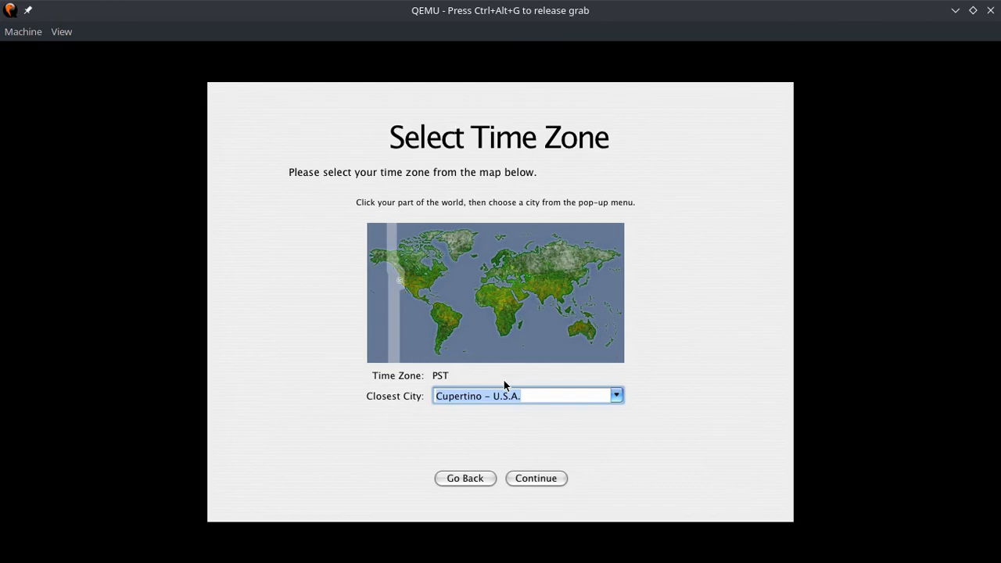
Set the time zone to Madrid – Spain, accept the proposed date and time, and end the setup.
click(485, 280)
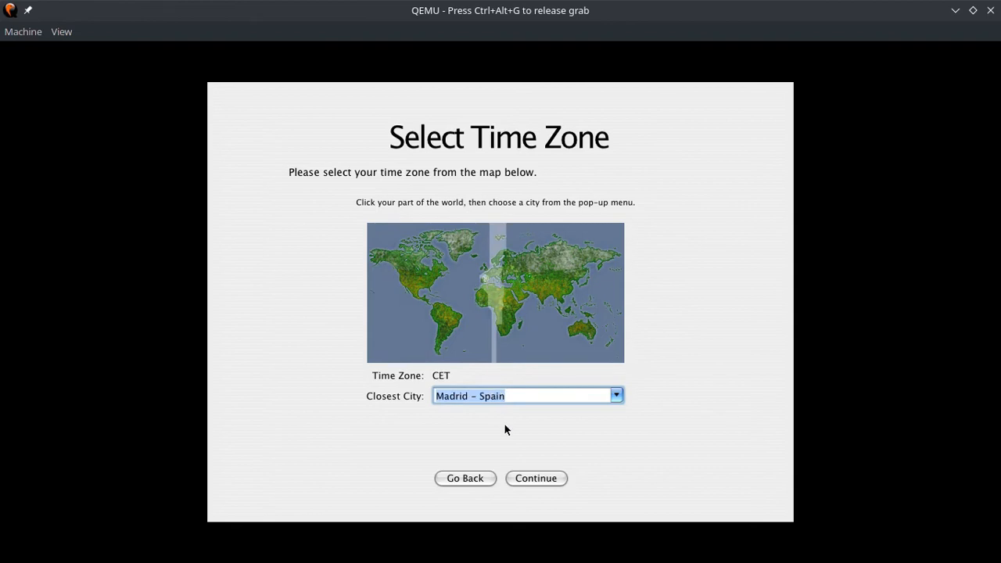
click(534, 480)
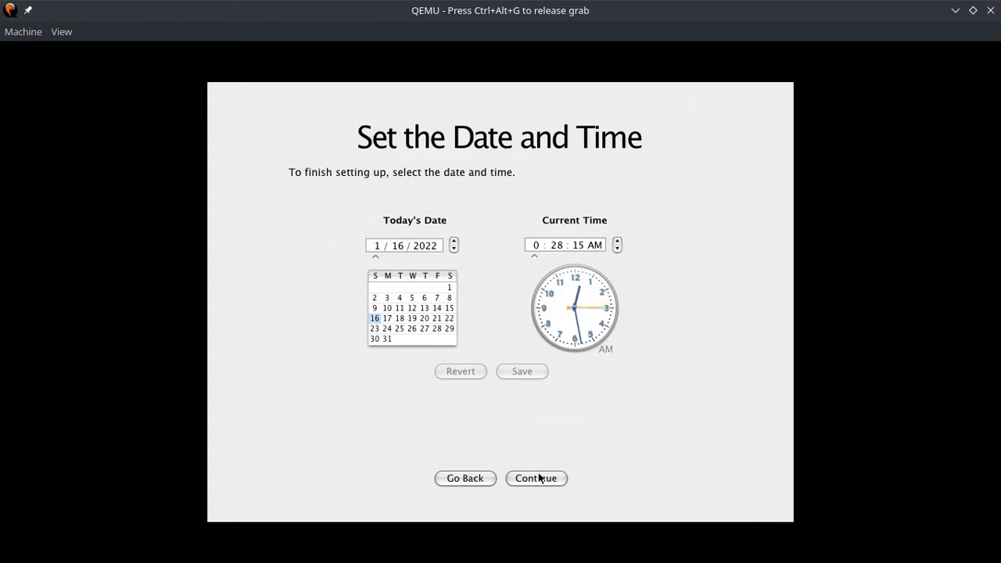
click(539, 478)
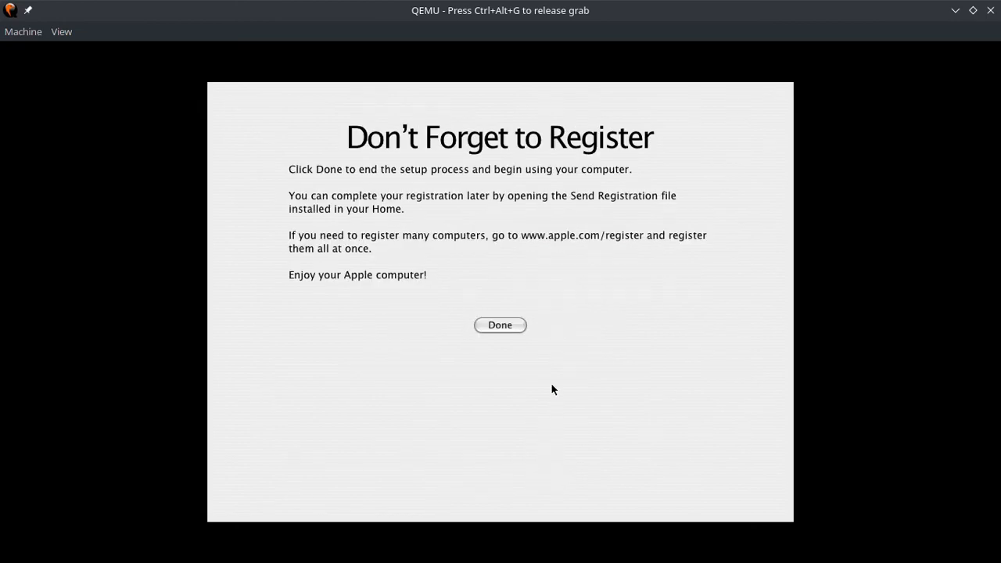
click(495, 326)
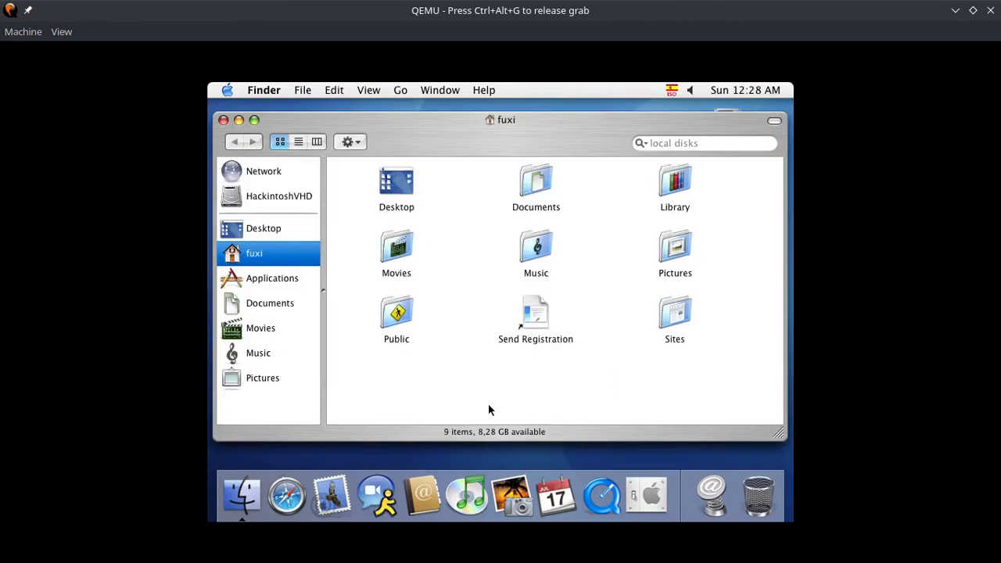
Open iCal, look over its calendar window, and close the iCal and Finder windows.
click(238, 121)
click(712, 504)
click(553, 503)
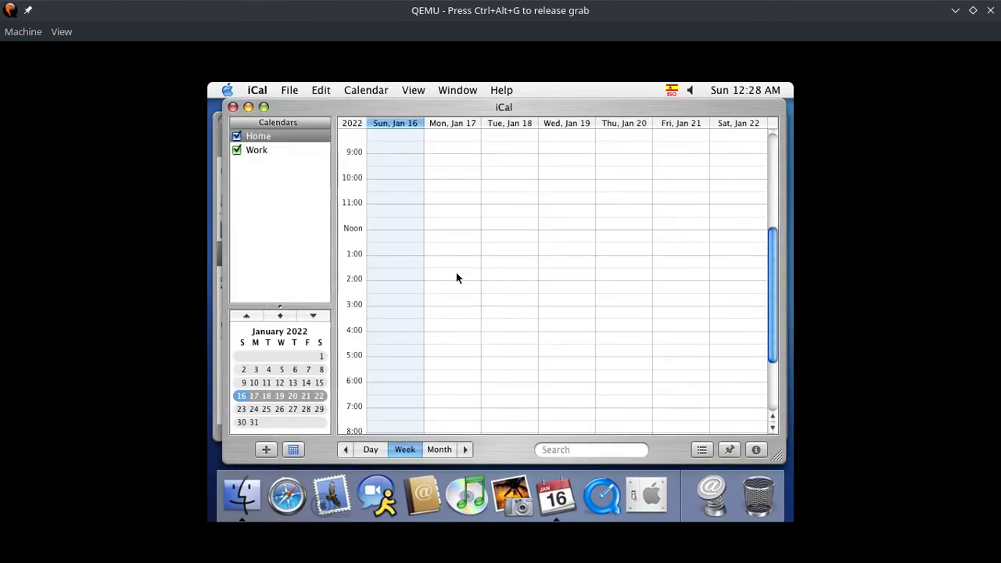
click(290, 92)
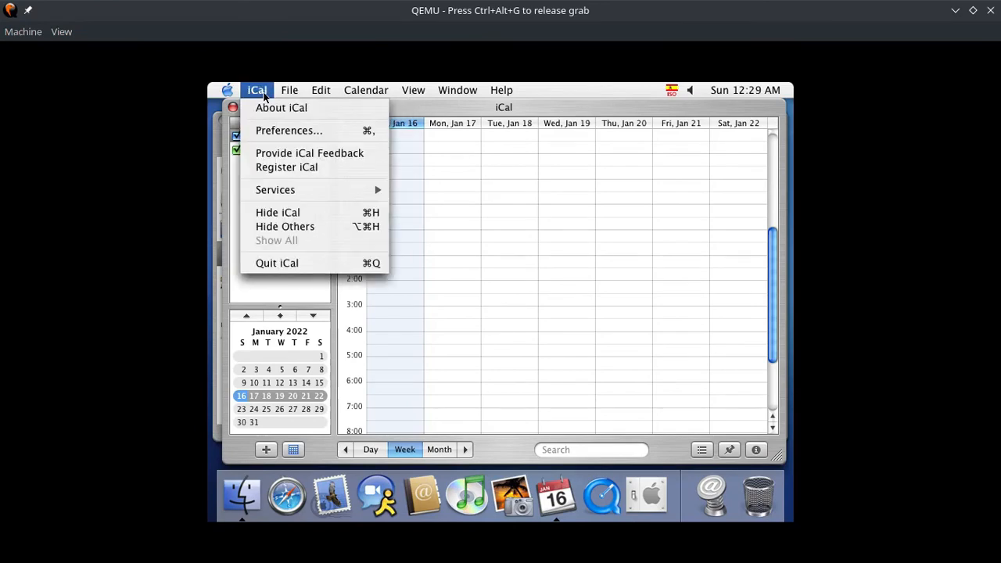
click(262, 102)
click(407, 157)
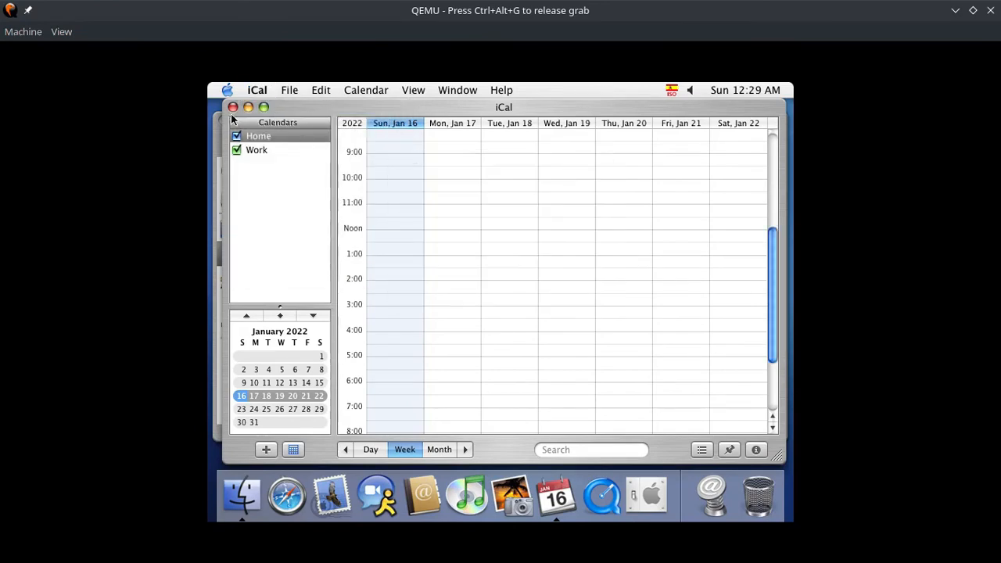
click(232, 107)
click(224, 119)
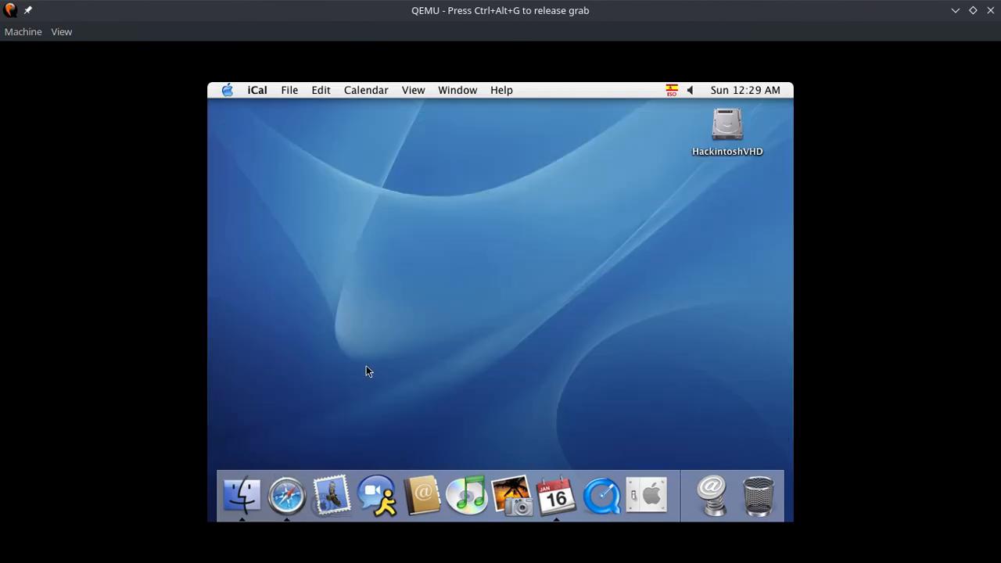
text(http://)
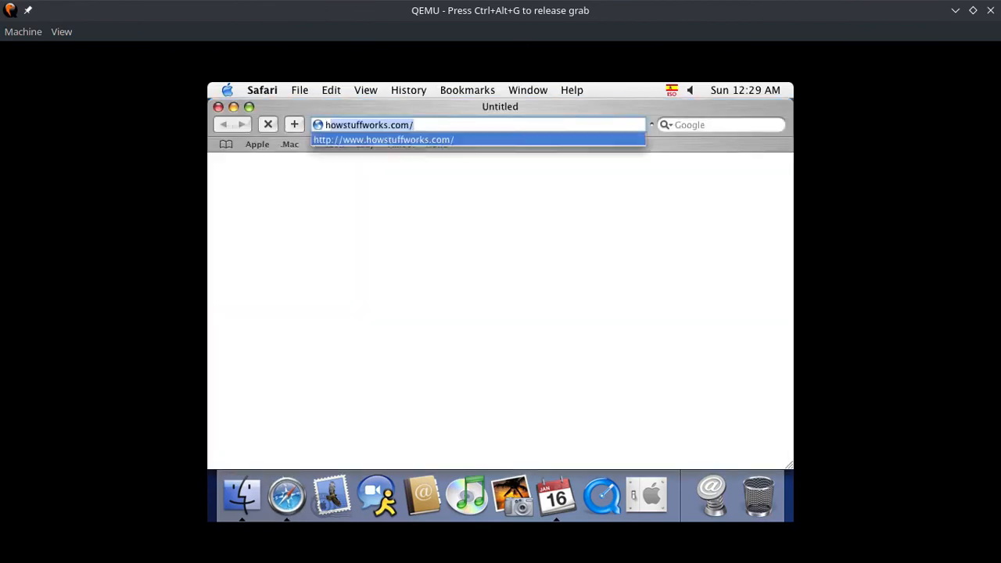
text(frogfind.com)
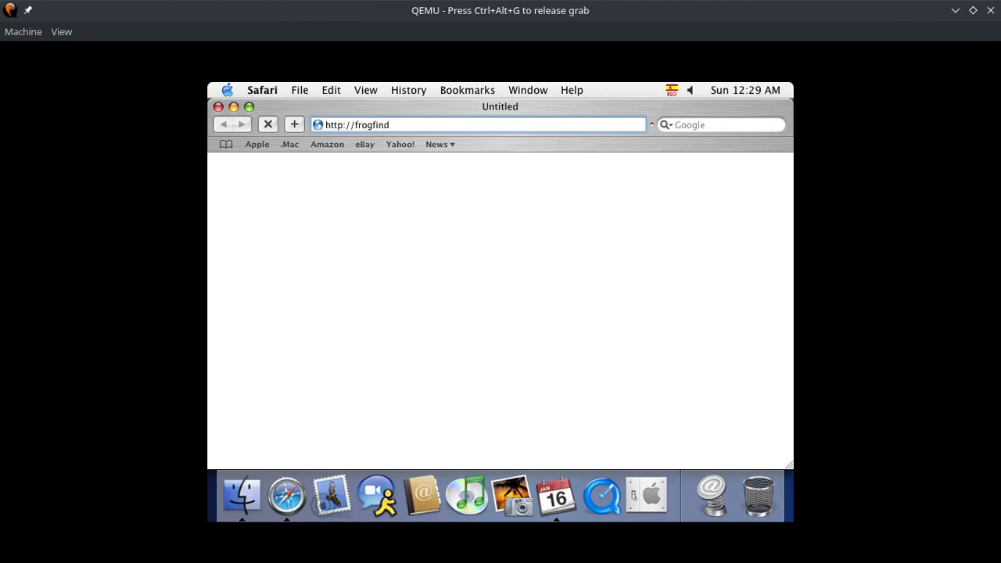
key(Return)
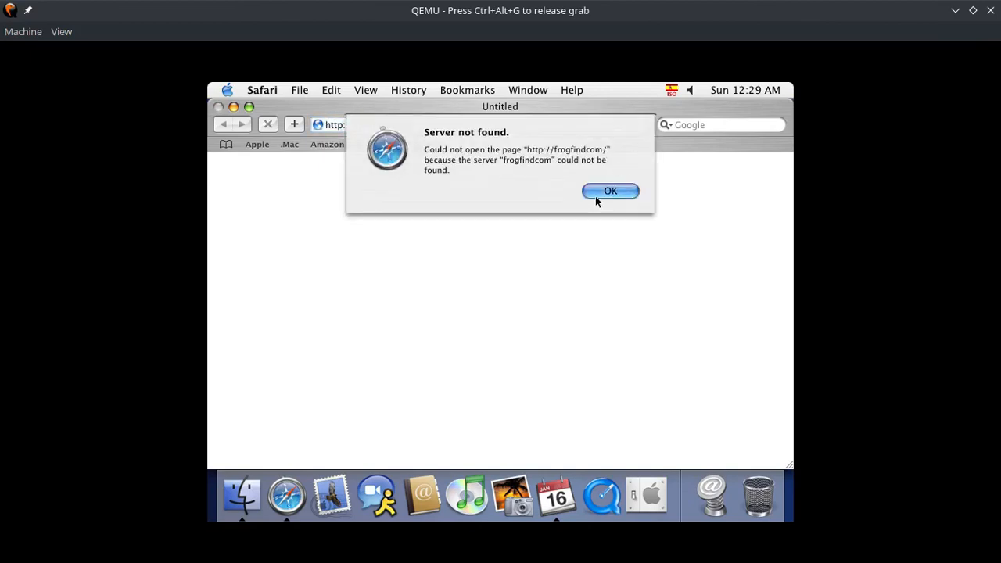
click(596, 198)
click(389, 125)
text(.)
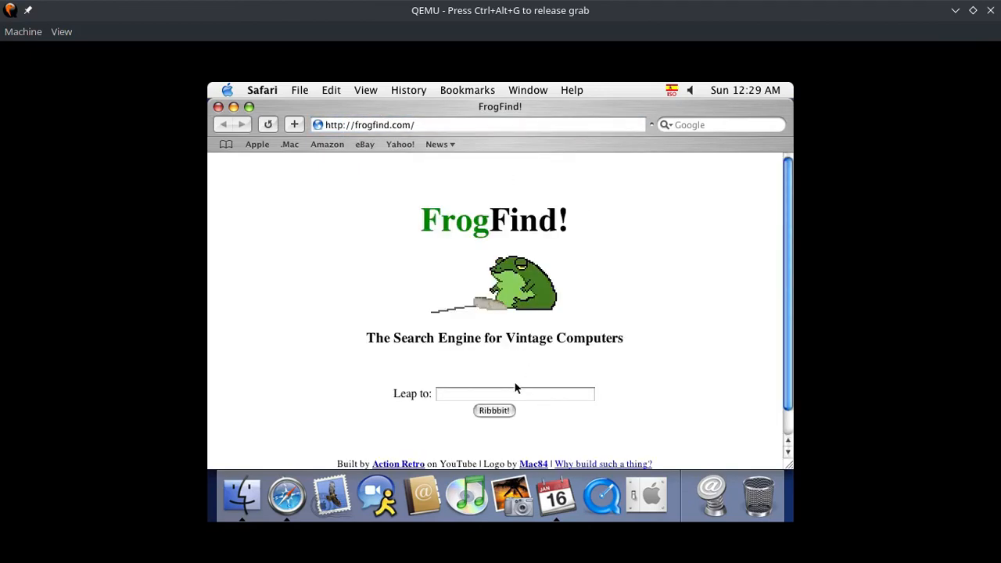
Search FrogFind for "Mac os panther wikipedia", read the Mac OS X Panther Wikipedia article, and close the browser window.
text(Mac os)
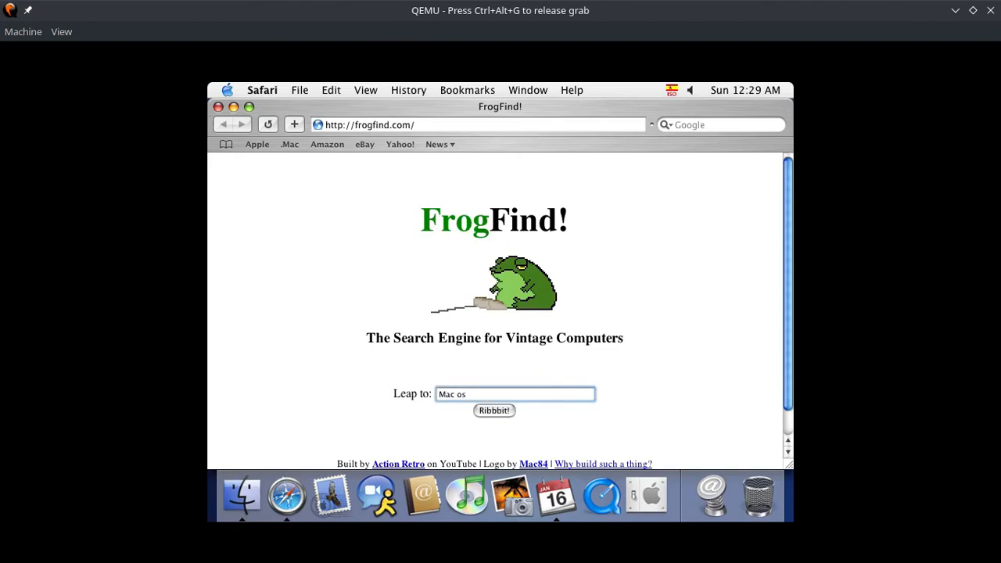
text( panther wikipedia)
key(Return)
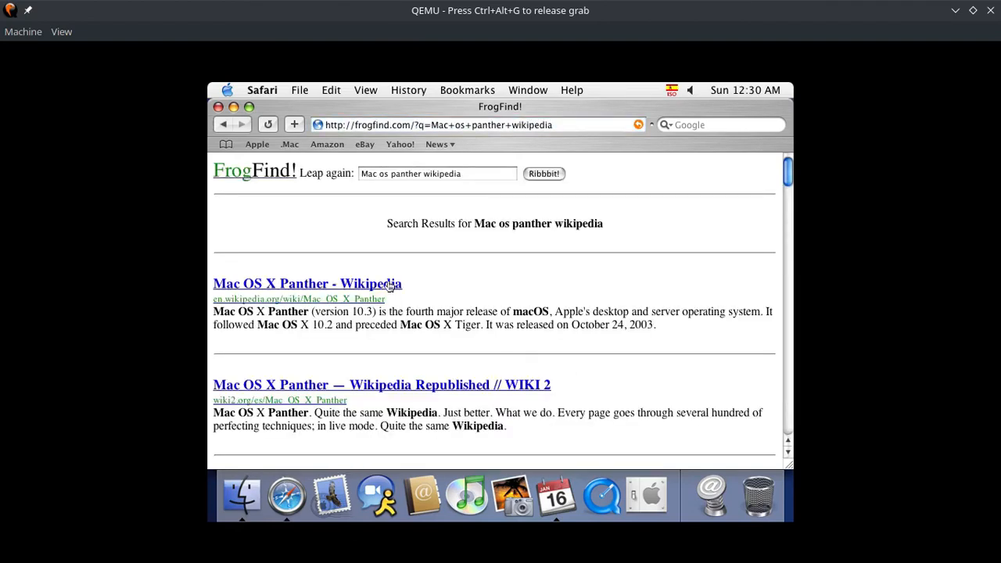
click(381, 284)
drag(788, 199, 793, 367)
click(371, 130)
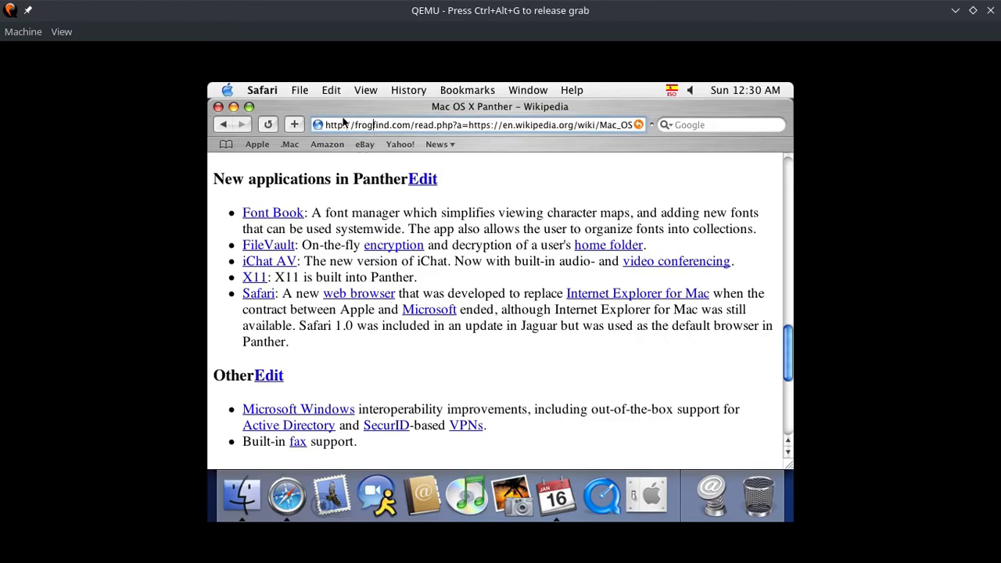
click(218, 106)
Switch to iTunes and complete its setup assistant, accepting the licence and choosing to add music files manually.
click(467, 495)
click(674, 431)
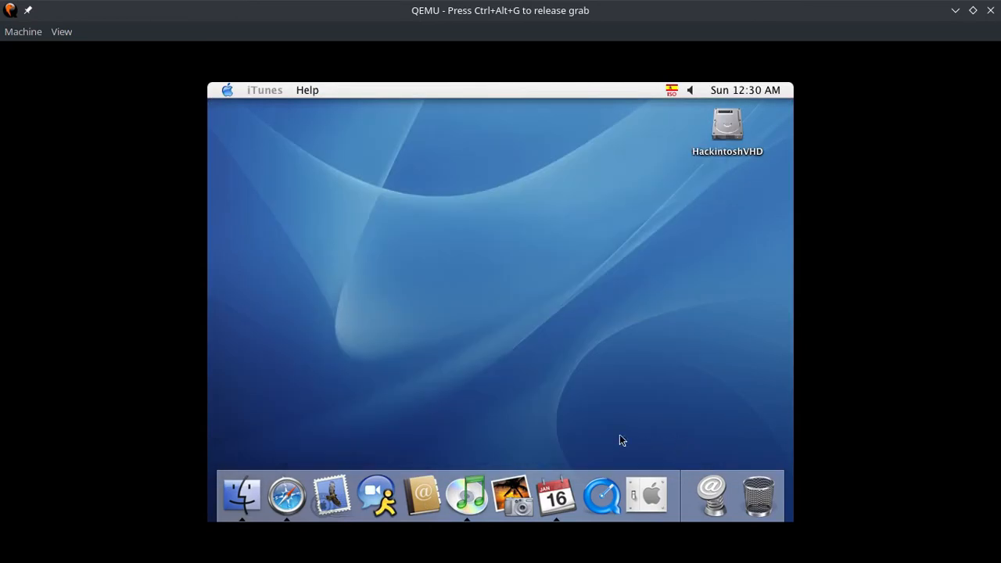
click(659, 393)
click(517, 241)
click(517, 324)
click(659, 394)
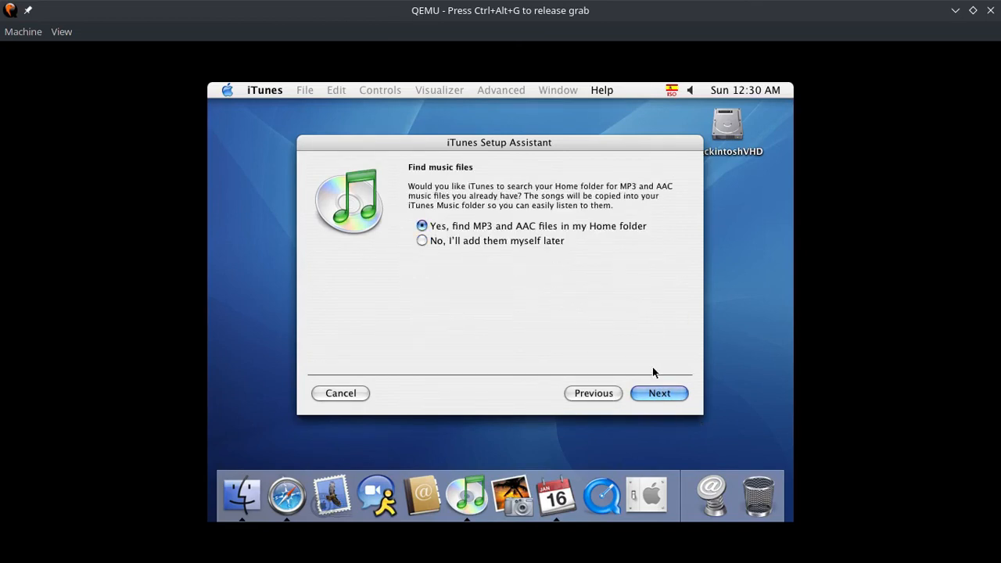
click(518, 242)
click(660, 394)
click(571, 257)
click(654, 394)
Try to view the Music Store in iTunes and close the iTunes window.
click(321, 172)
click(321, 172)
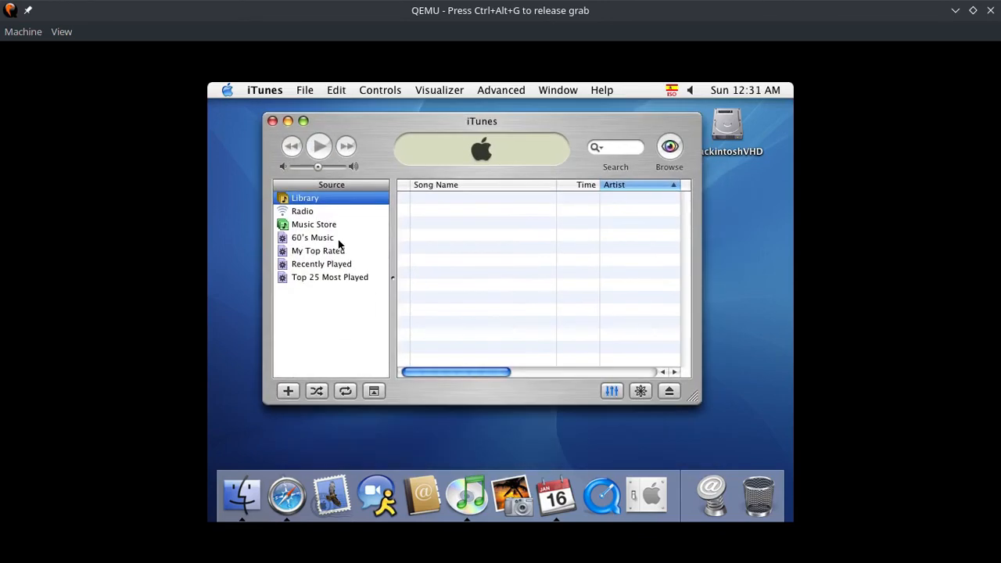
click(339, 227)
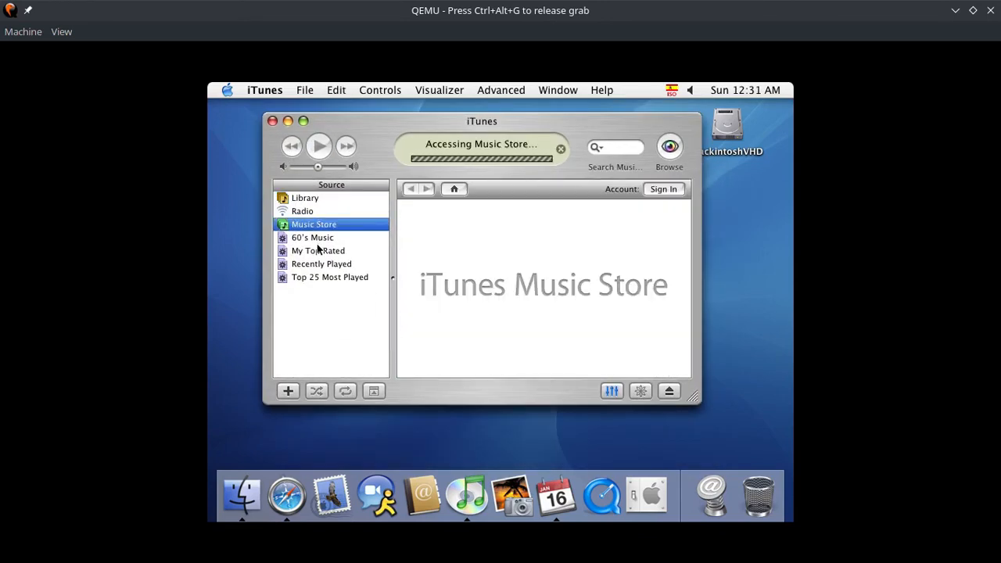
click(272, 120)
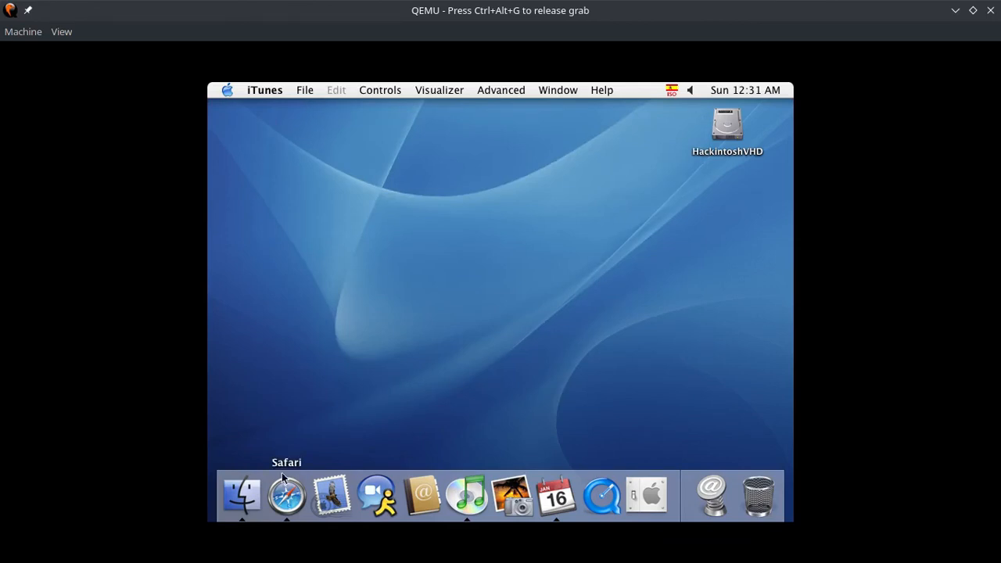
Shut down the Mac OS X virtual machine, dismissing the iTunes connection alert.
click(305, 90)
click(291, 239)
click(224, 91)
click(298, 277)
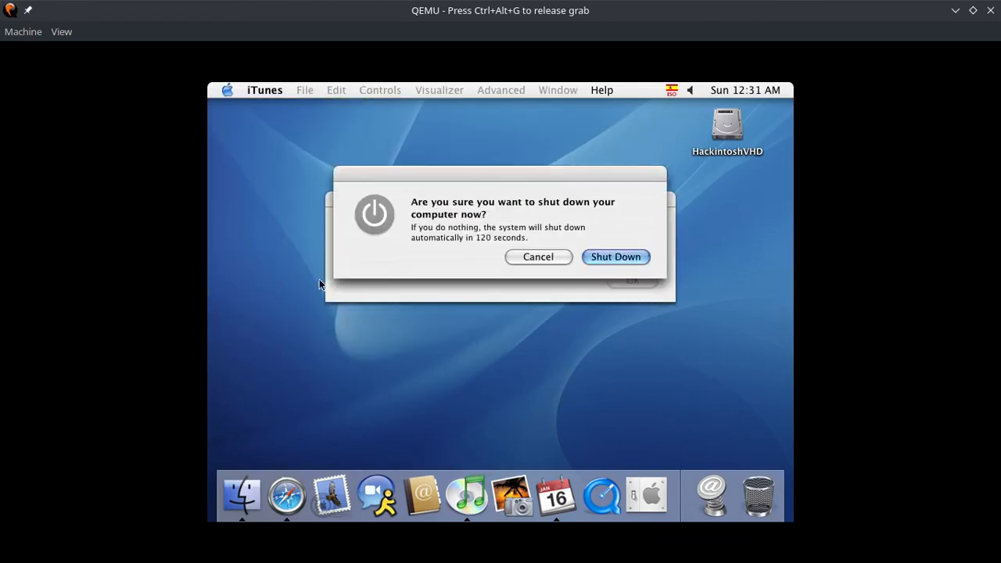
click(599, 259)
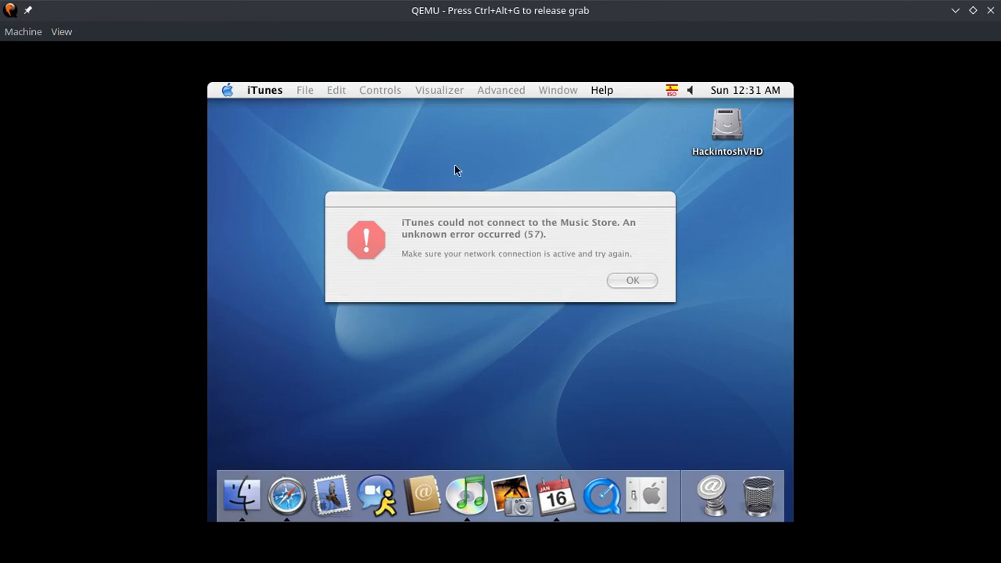
click(642, 280)
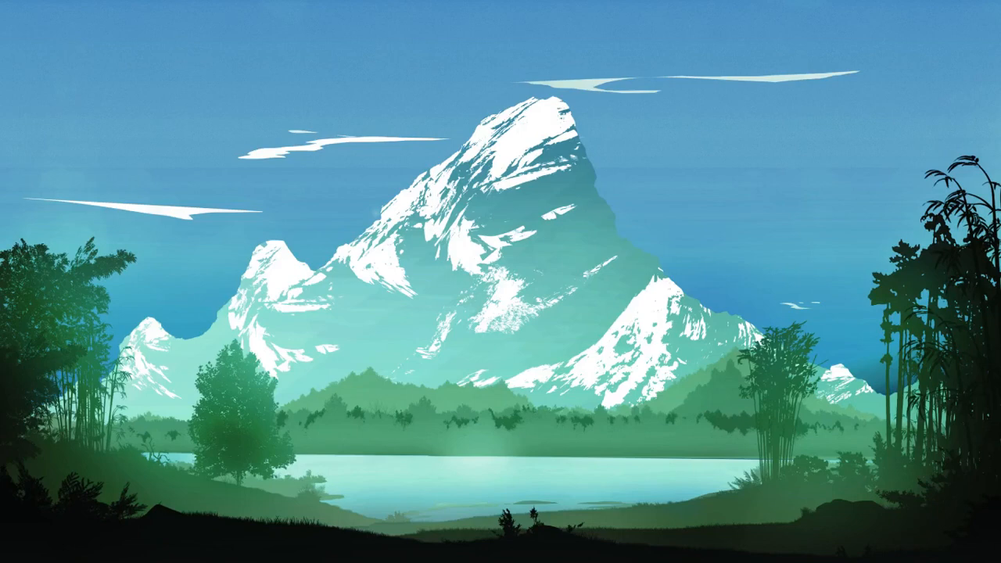
Copy the command "qemu-system-ppc -L pc-bios -boot c -M mac99 -m 512 -hda macX10-3_hdd.img" from Konsole into a blank Kate document.
key(super+d)
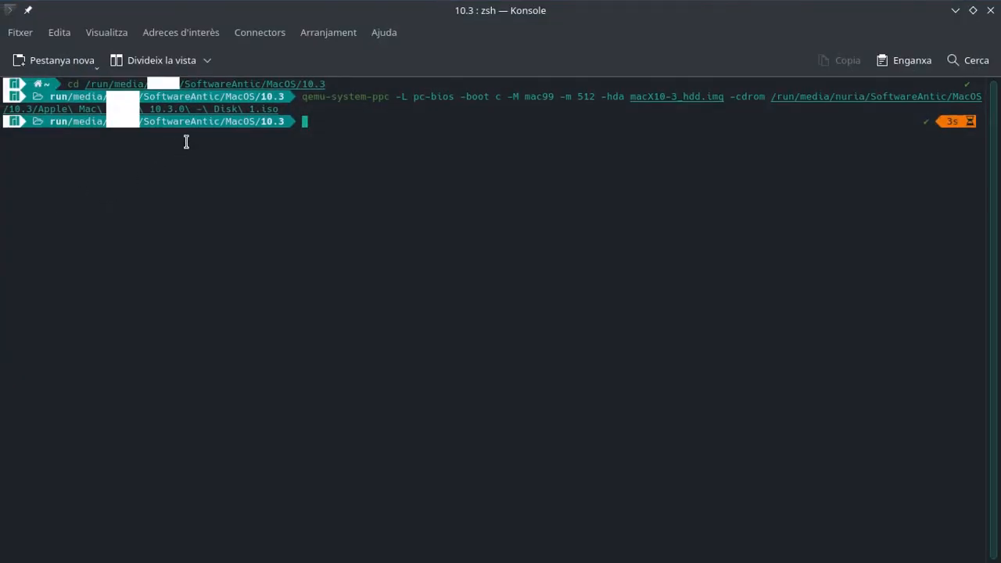
drag(303, 96, 732, 96)
right_click(674, 97)
click(714, 102)
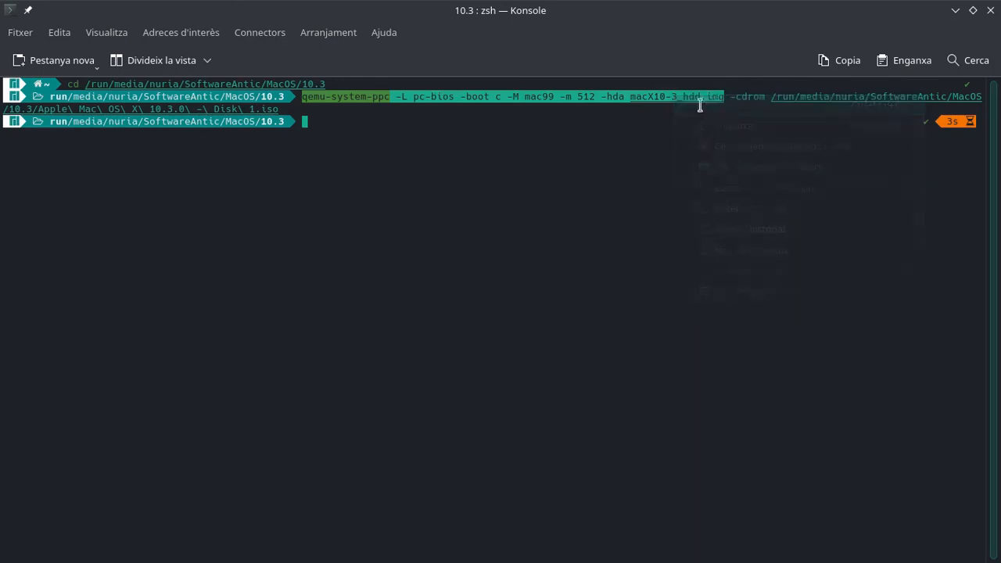
drag(690, 0, 342, 1)
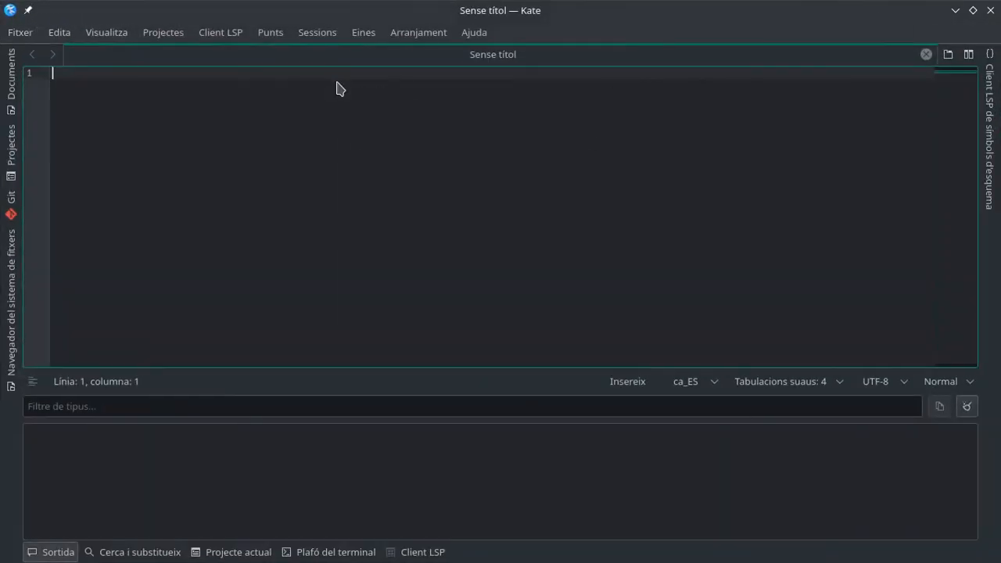
right_click(338, 82)
click(396, 136)
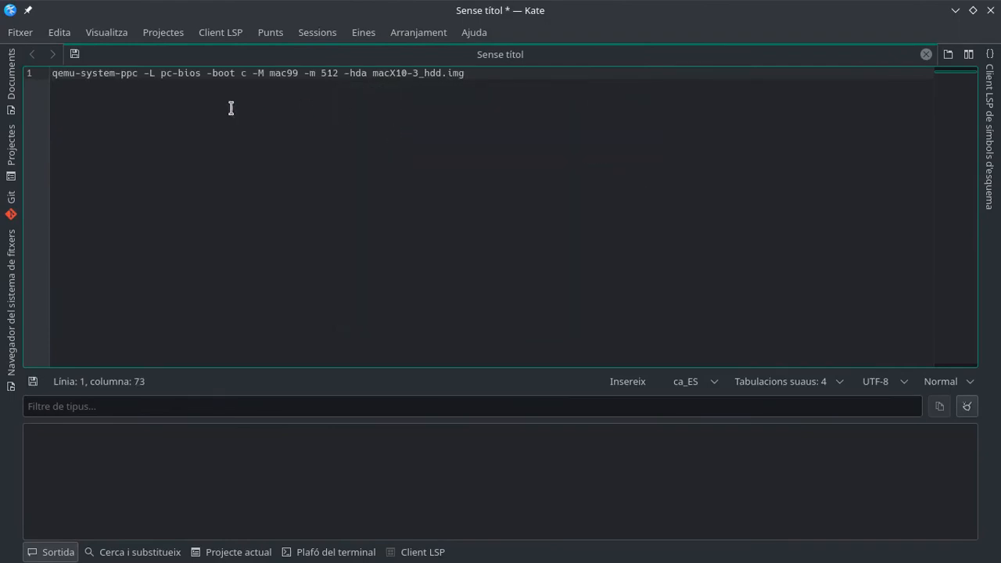
drag(493, 76, 29, 77)
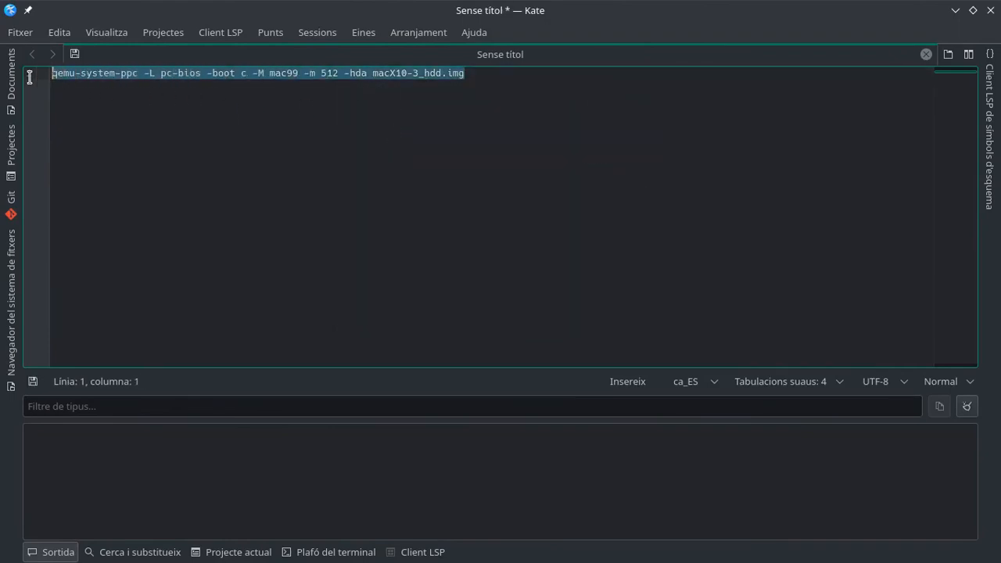
click(257, 110)
Save the document as Start_VM.bat in SoftwareAntic/MacOS/10.3, overwriting the existing file.
click(20, 32)
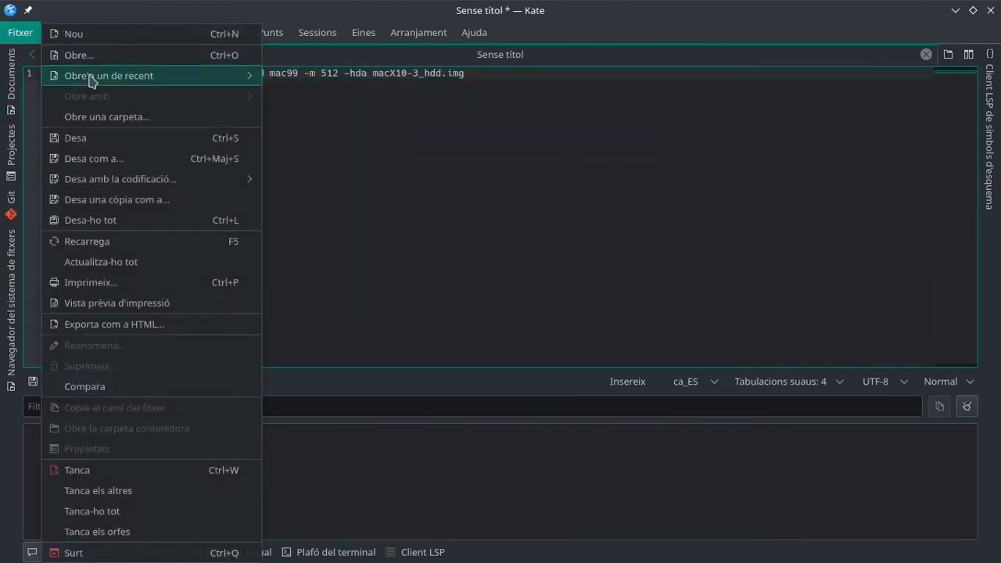
click(117, 141)
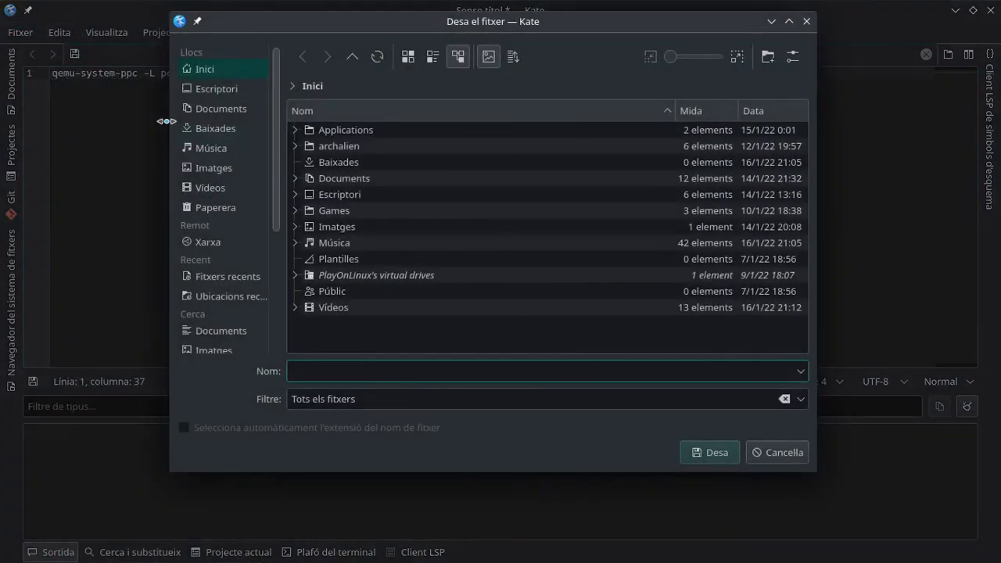
click(240, 325)
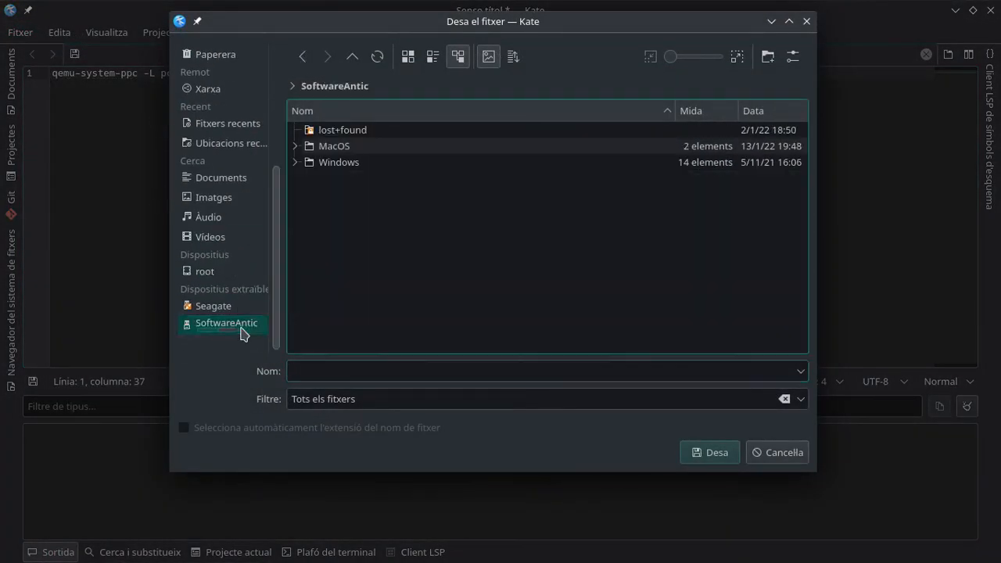
double_click(335, 144)
double_click(345, 151)
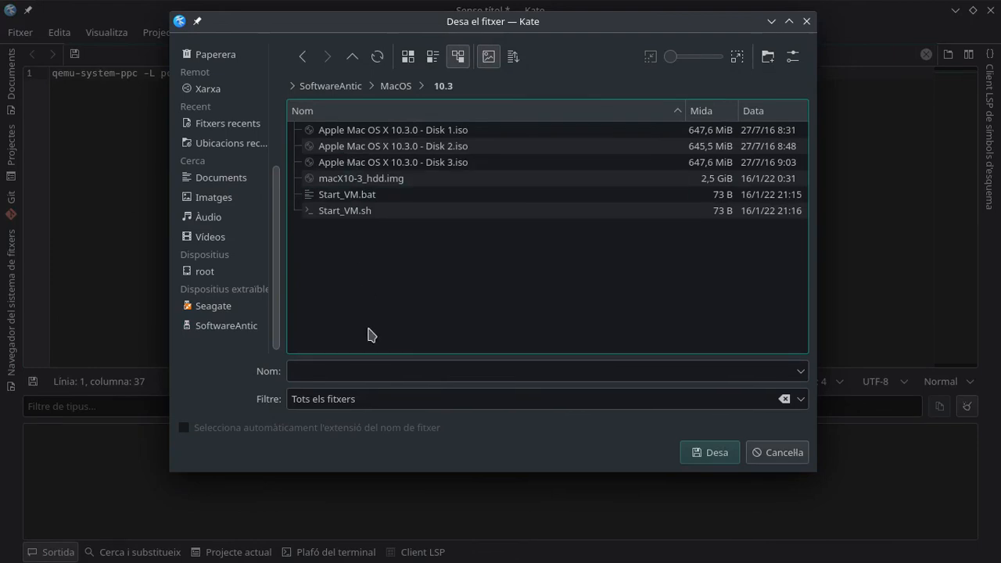
click(353, 202)
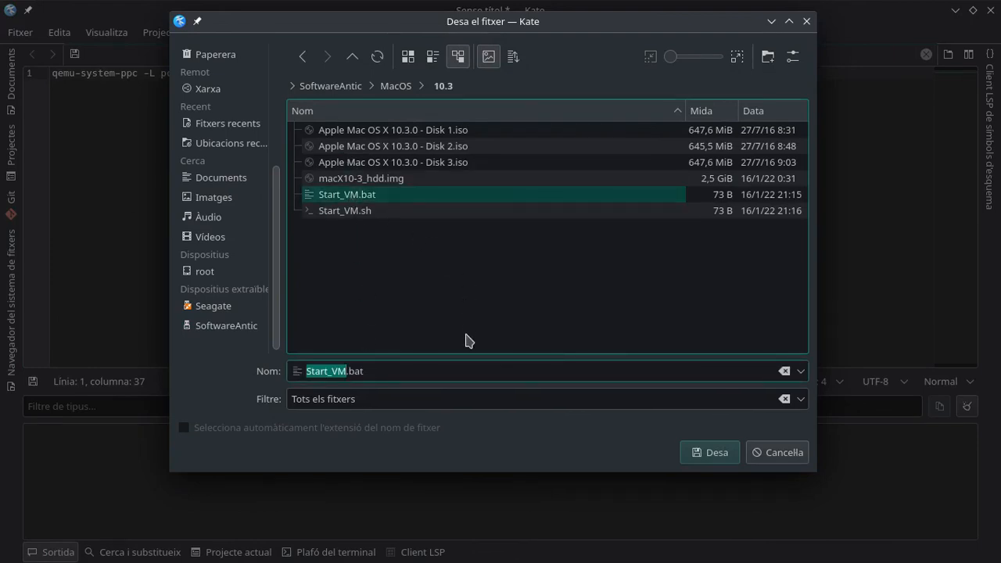
click(712, 454)
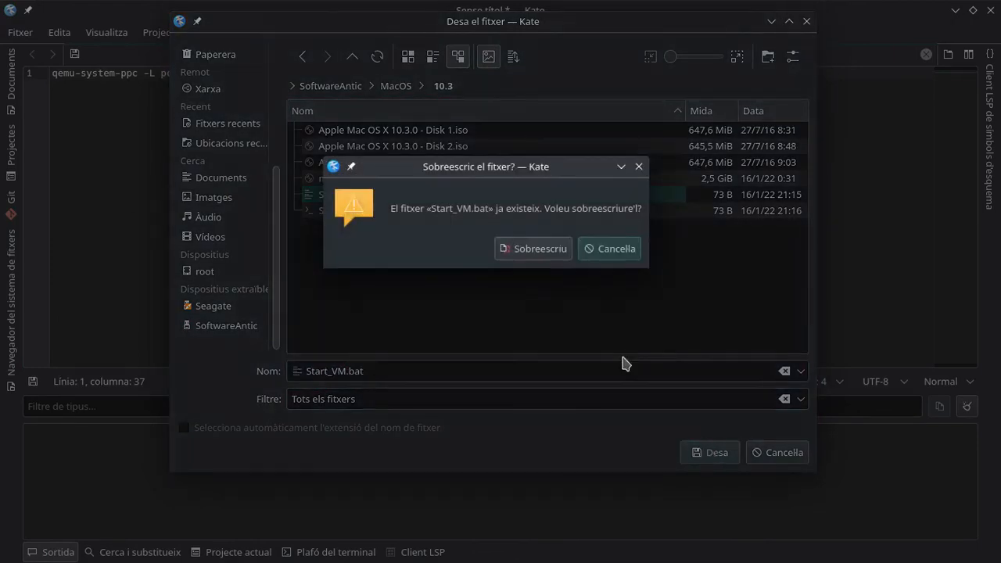
click(553, 250)
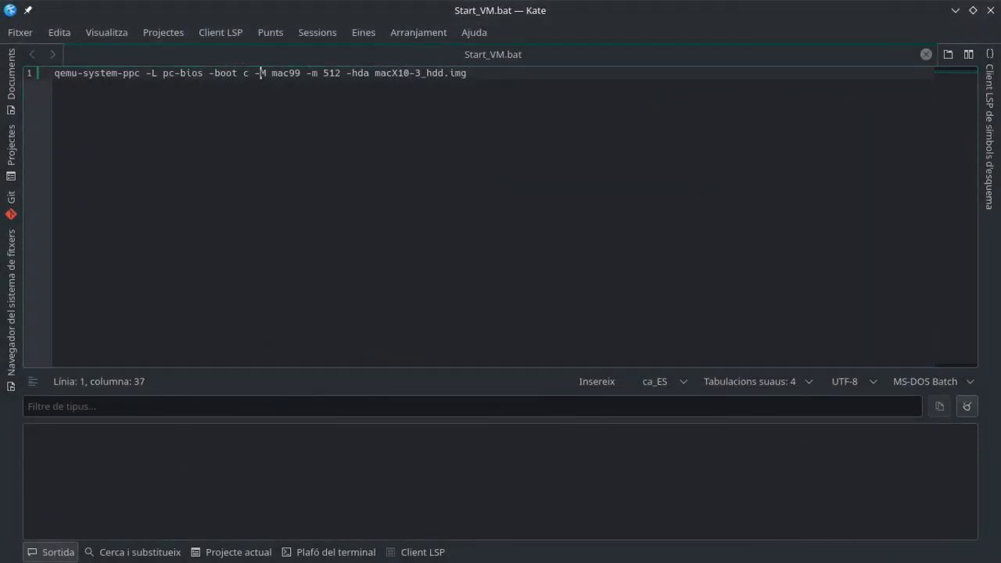
Switch to Dolphin and delete Start_VM.sh from the 10.3 folder, keeping Start_VM.bat.
key(alt+Tab)
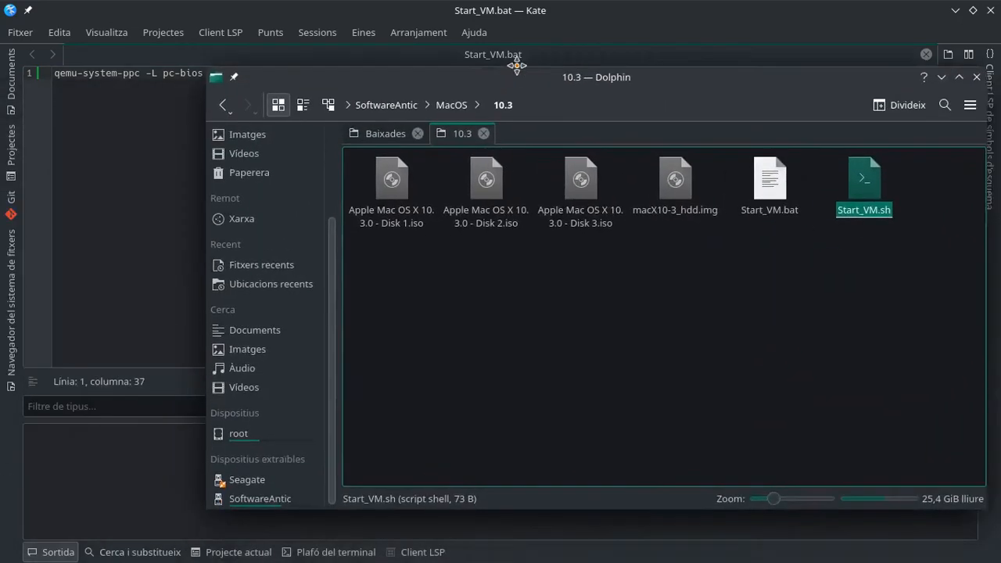
click(585, 168)
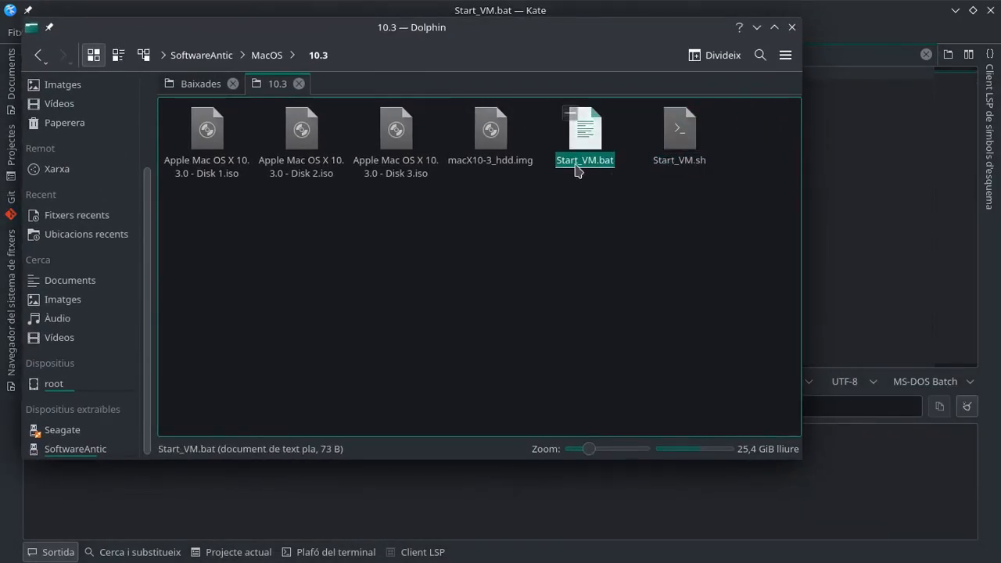
click(691, 142)
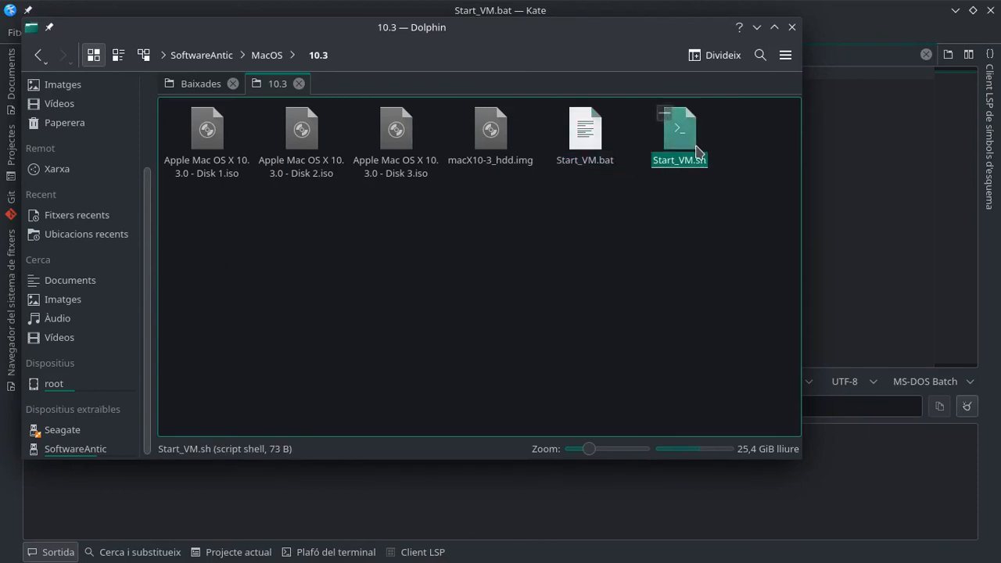
key(Delete)
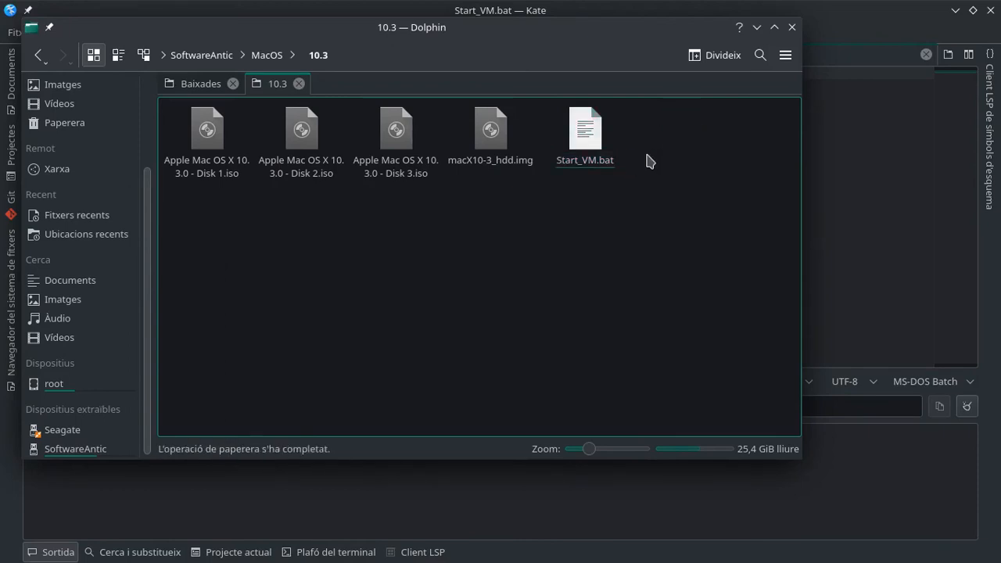
Switch to Konsole and copy "qemu-system-ppc -L pc-bios -boot c -M mac99 -m 512 -hda macX10-3_hdd.img" from the earlier command, without its -cdrom part.
click(757, 27)
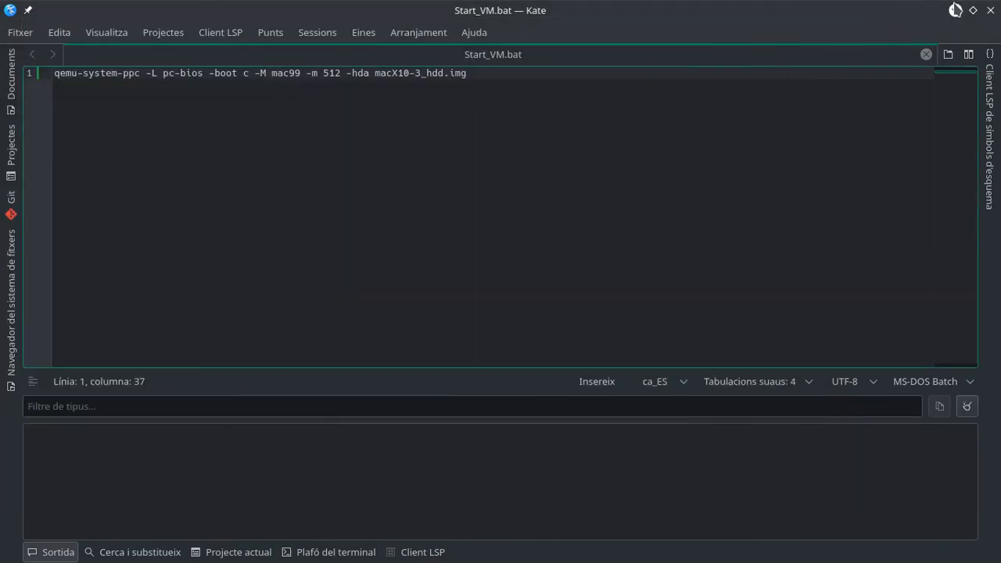
click(956, 10)
click(680, 157)
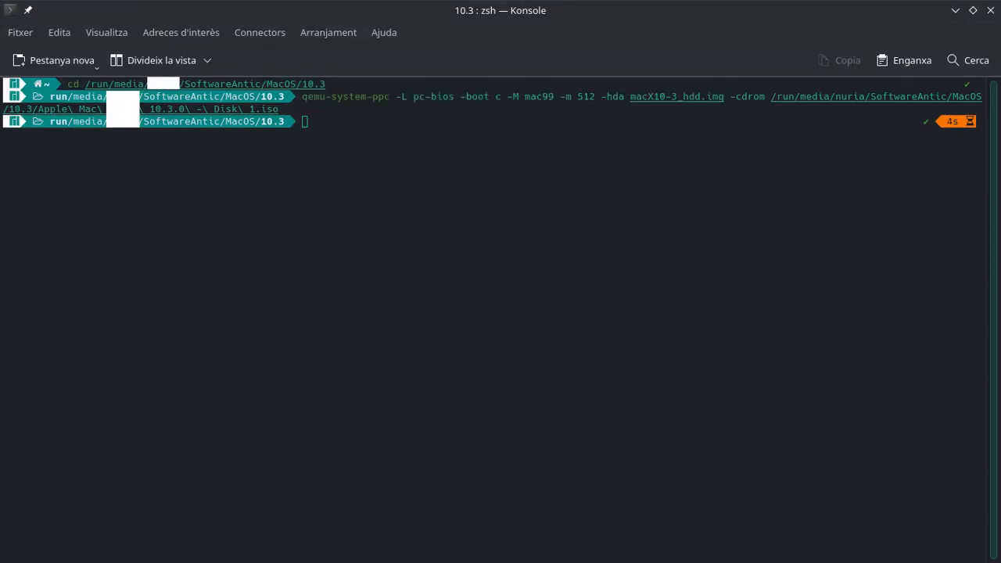
drag(303, 96, 722, 93)
right_click(699, 94)
click(748, 106)
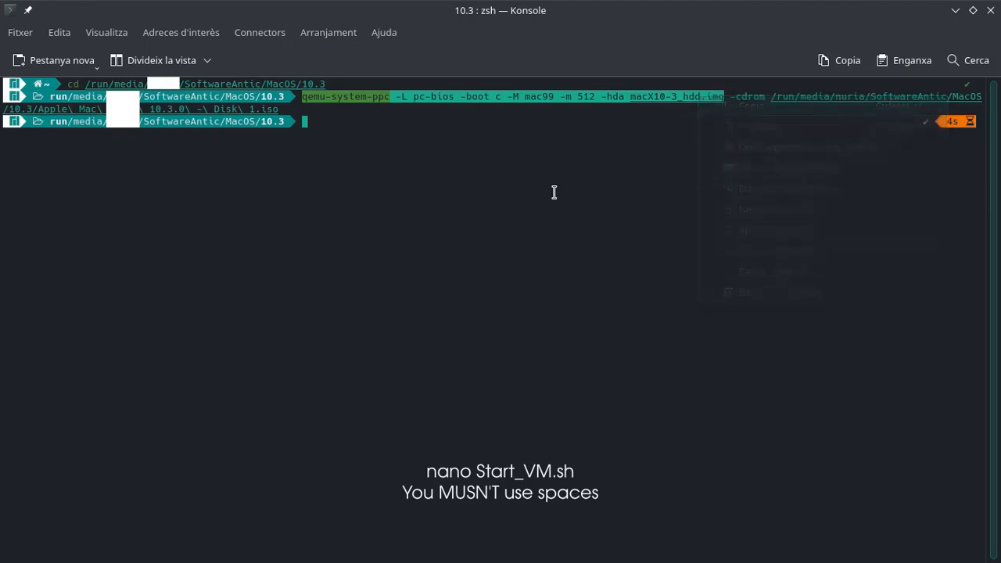
click(515, 196)
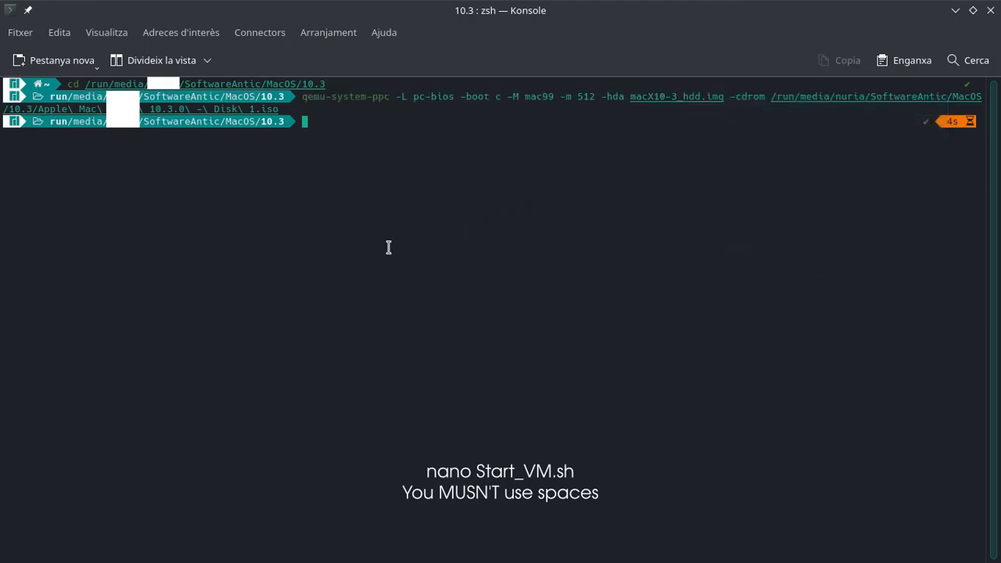
Create Start_VM.sh in nano and enter "#!/bin/bash" as its first line.
text(nano Start_VM.sh)
key(Return)
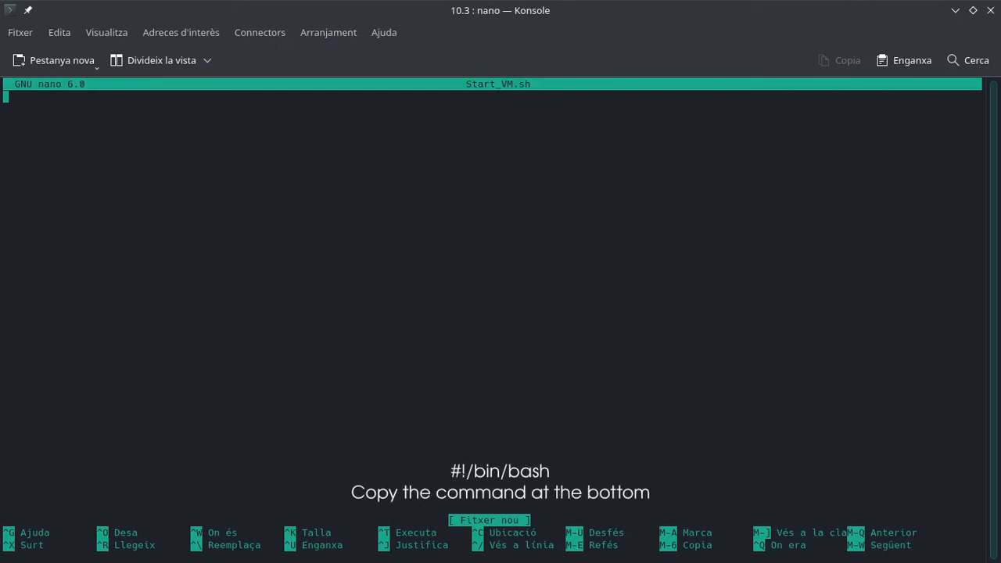
text(#)
text(!/)
text(bi)
text(m)
text(i)
key(BackSpace)
key(BackSpace)
text(n/bash)
key(Return)
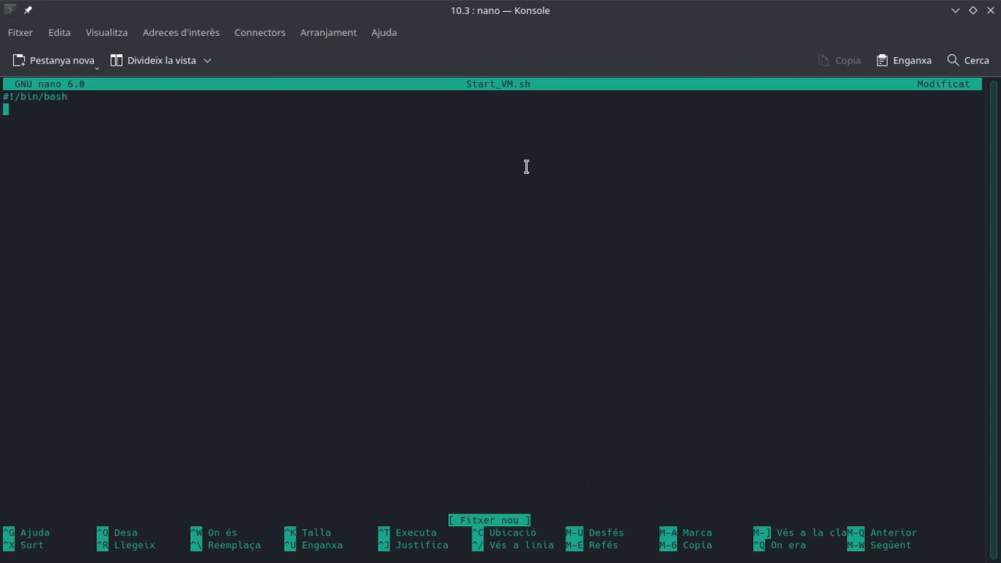
Paste the copied qemu-system-ppc command below the shebang line, save Start_VM.sh and exit nano.
right_click(183, 136)
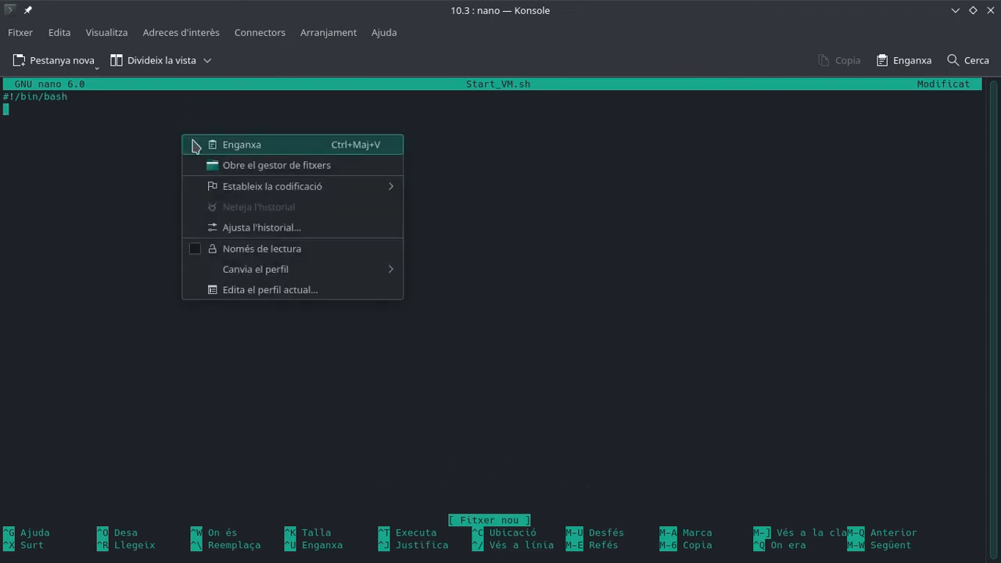
click(195, 146)
drag(431, 109, 3, 99)
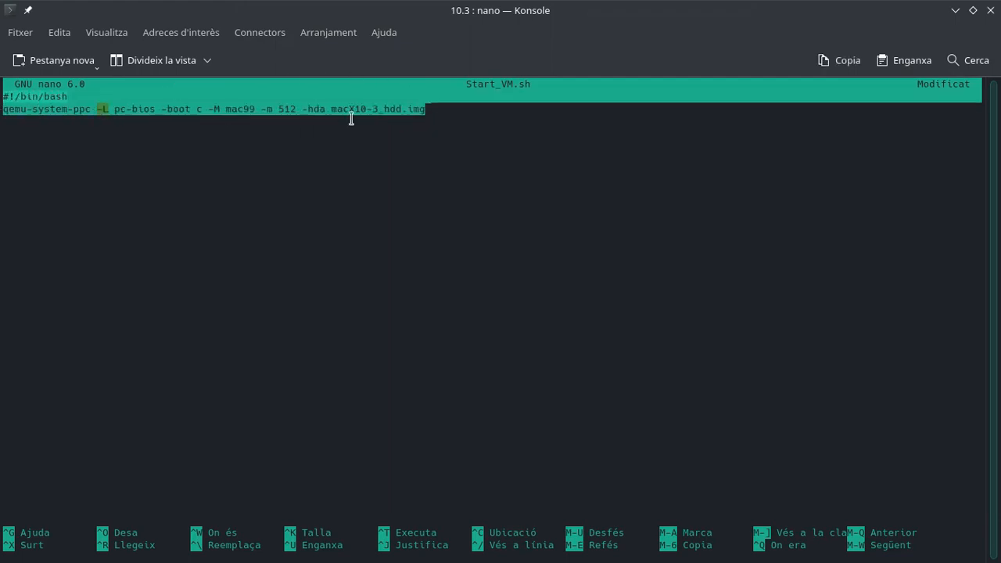
click(438, 115)
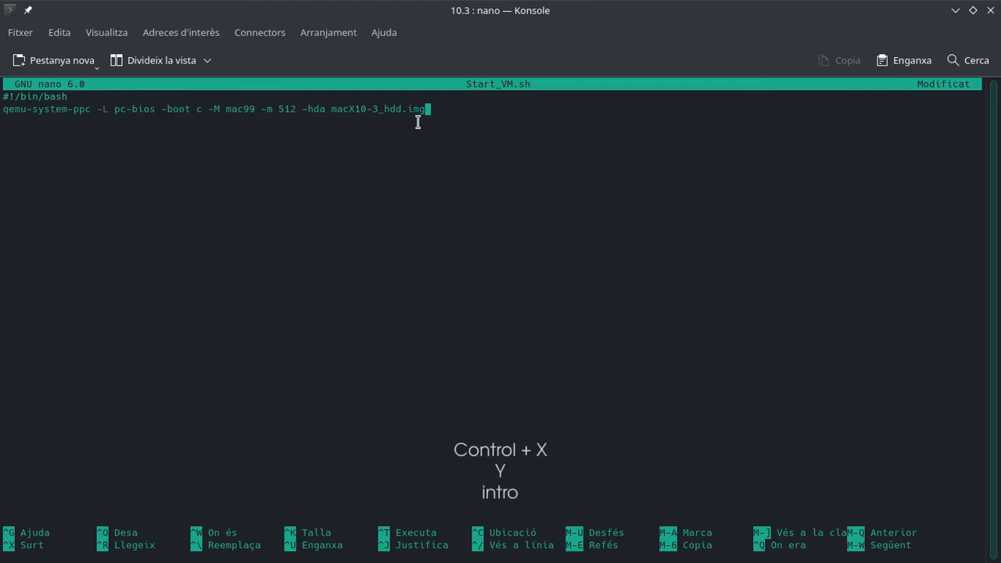
key(ctrl+x)
key(y)
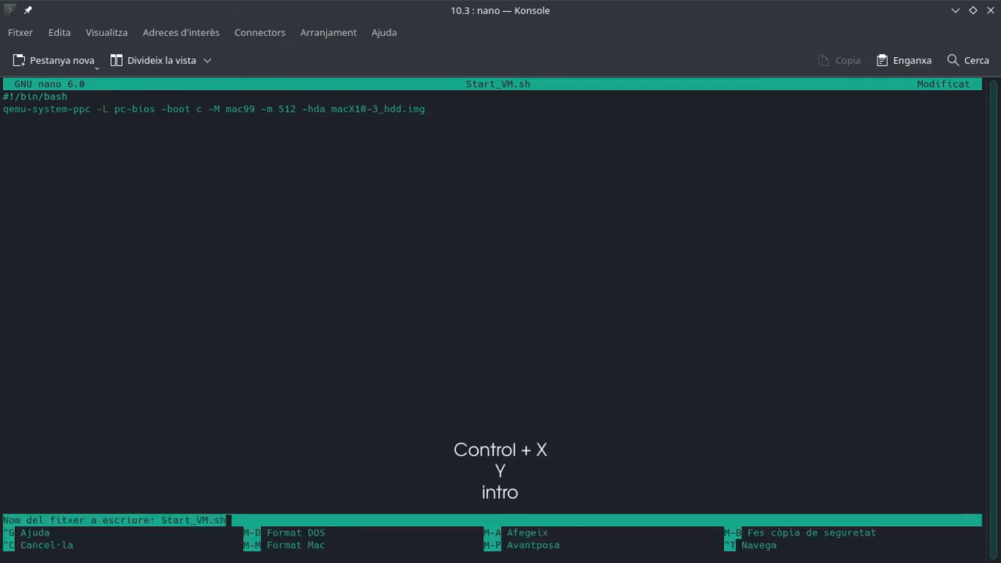
key(Return)
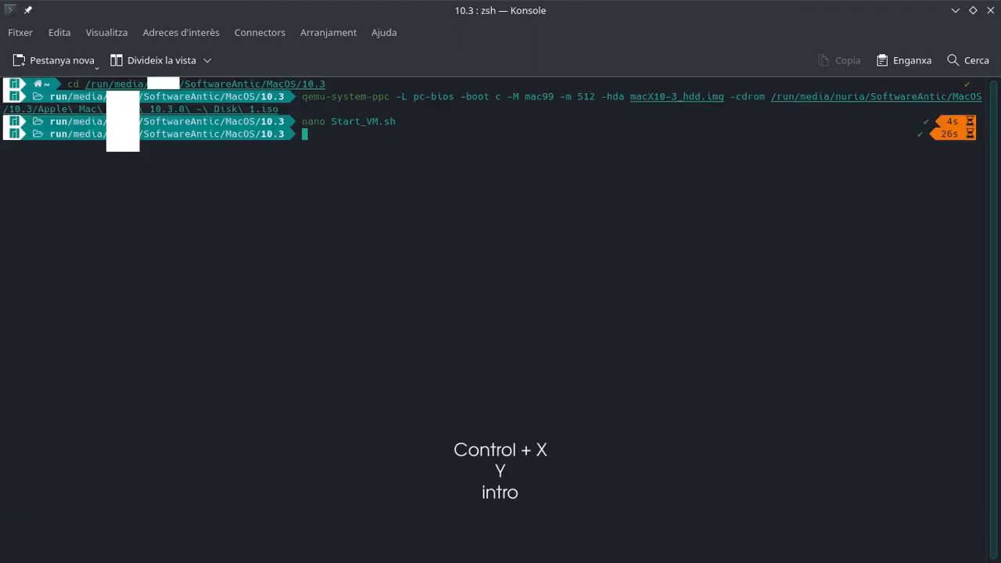
Make the script executable by running "chmod 755 Start_VM.sh".
text(chm)
key(BackSpace)
key(BackSpace)
text(hmod)
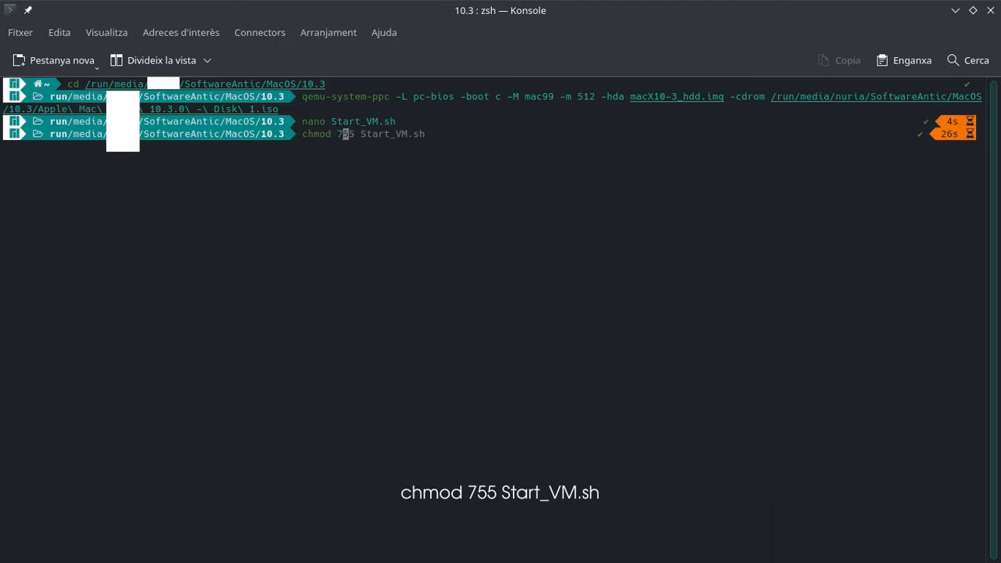
text( 755 Start_VM..s)
key(BackSpace)
key(BackSpace)
text(sh)
key(Return)
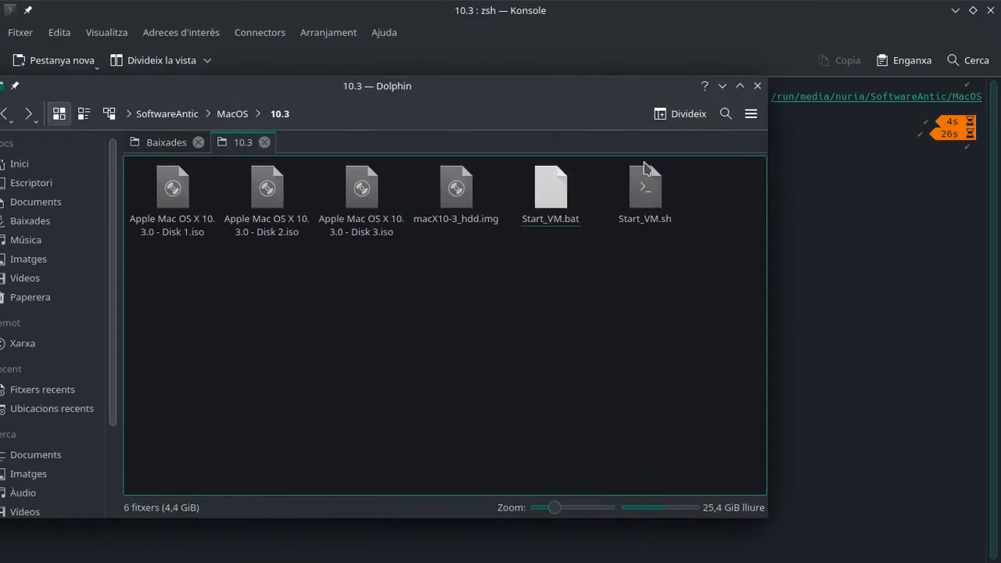
Test Start_VM.sh by launching it from the 10.3 folder in Dolphin, closing QEMU and minimizing the remaining windows.
click(646, 226)
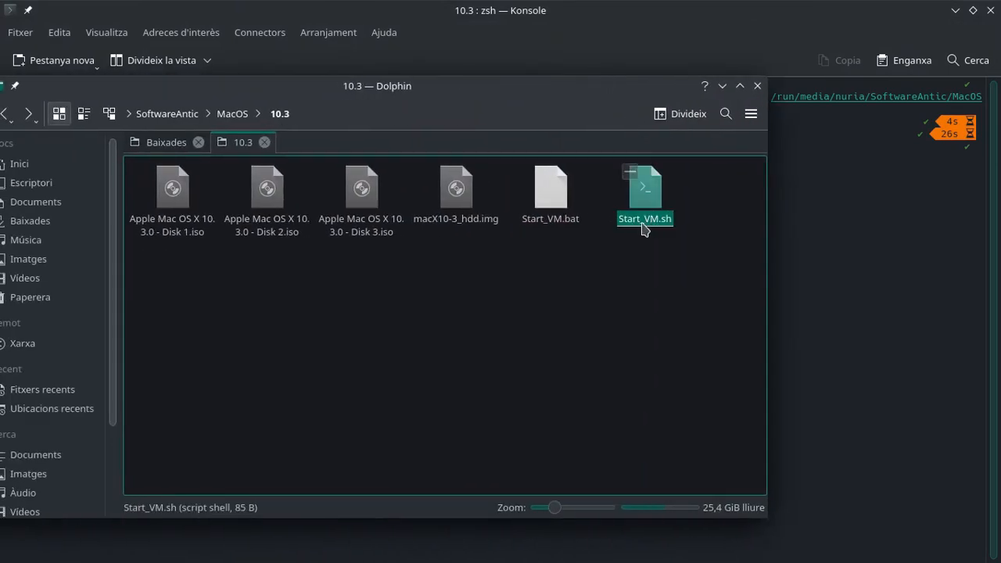
double_click(645, 223)
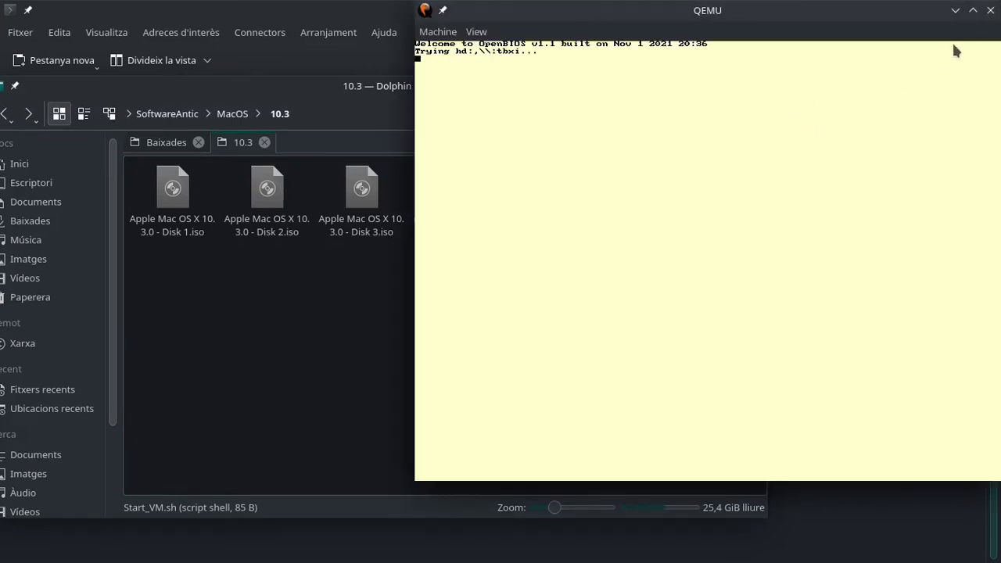
click(990, 10)
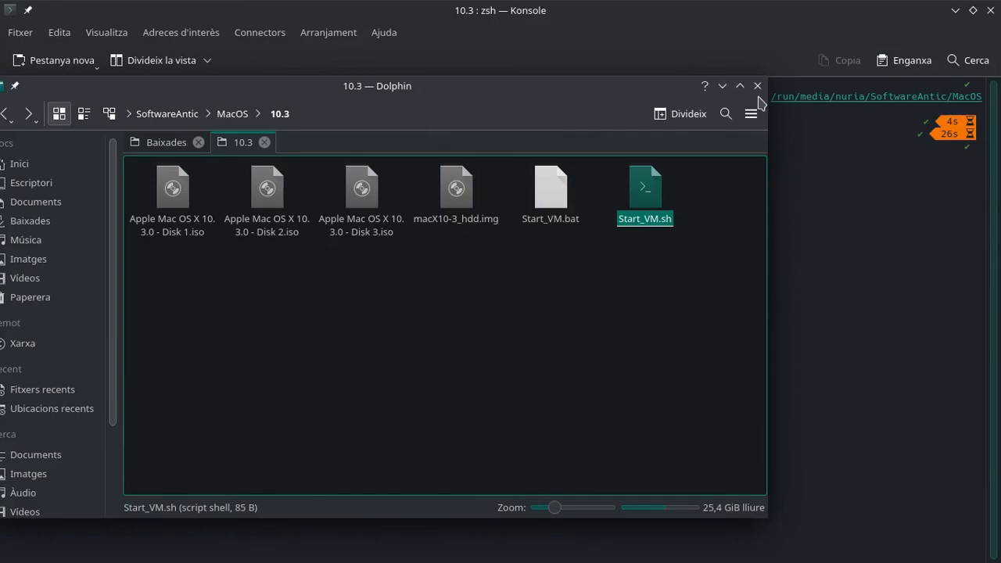
click(723, 86)
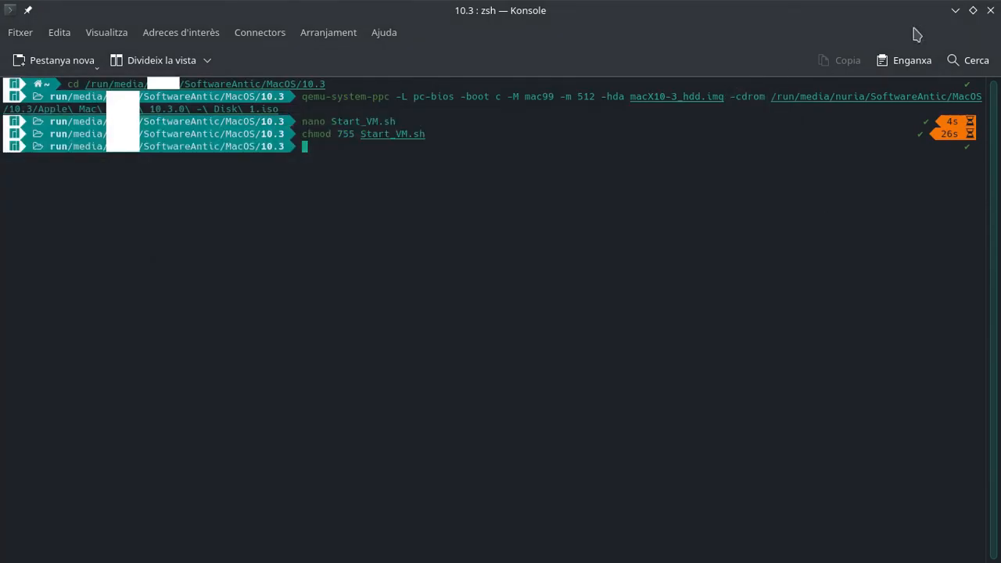
click(955, 10)
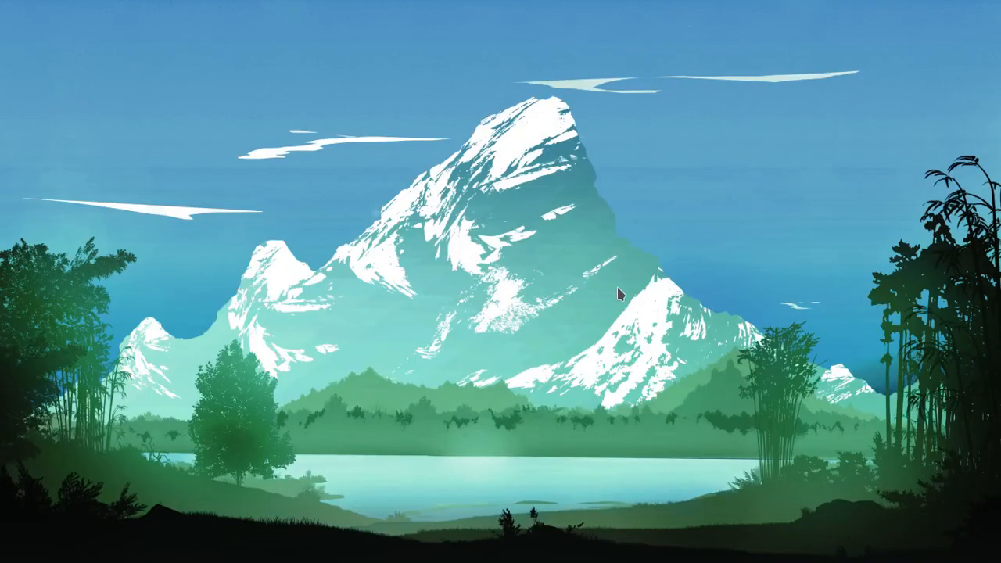